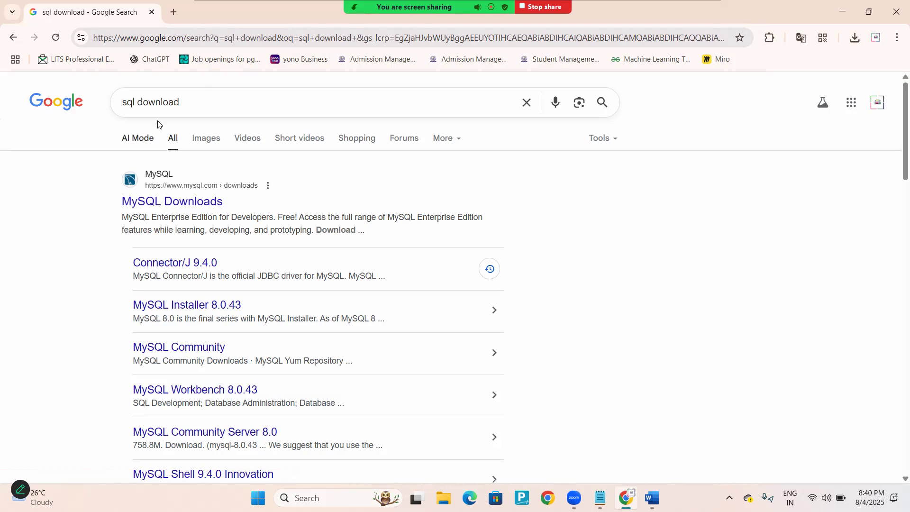
Open the MySQL Downloads result, look over the page and return to the search results
left_click_drag(181, 103, 106, 111)
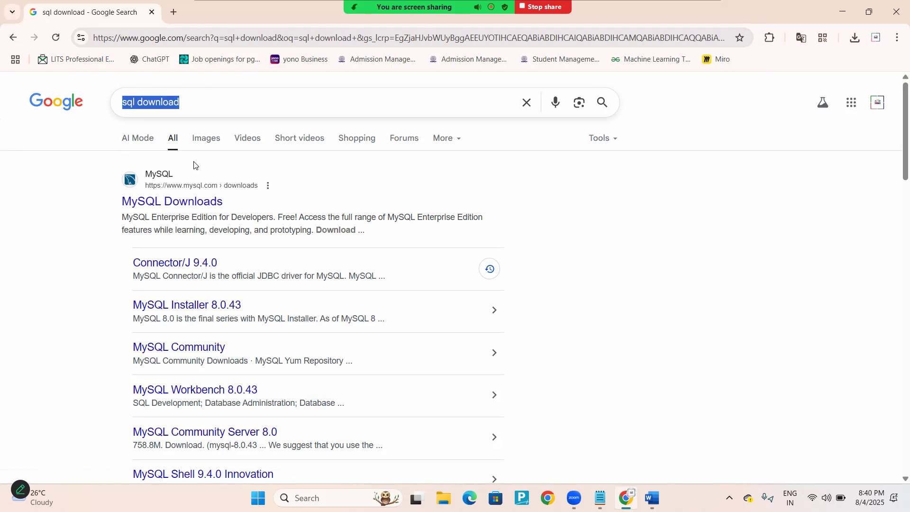
left_click(128, 200)
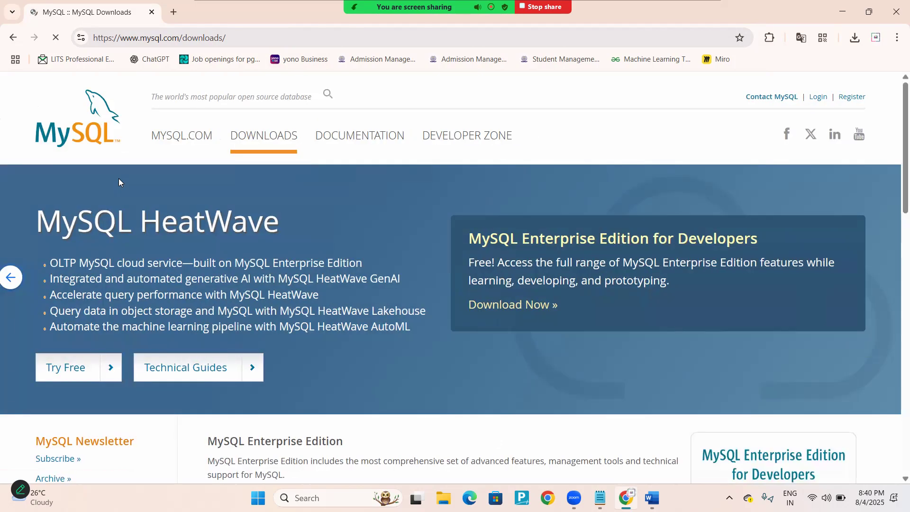
scroll(171, 236, "down", 10)
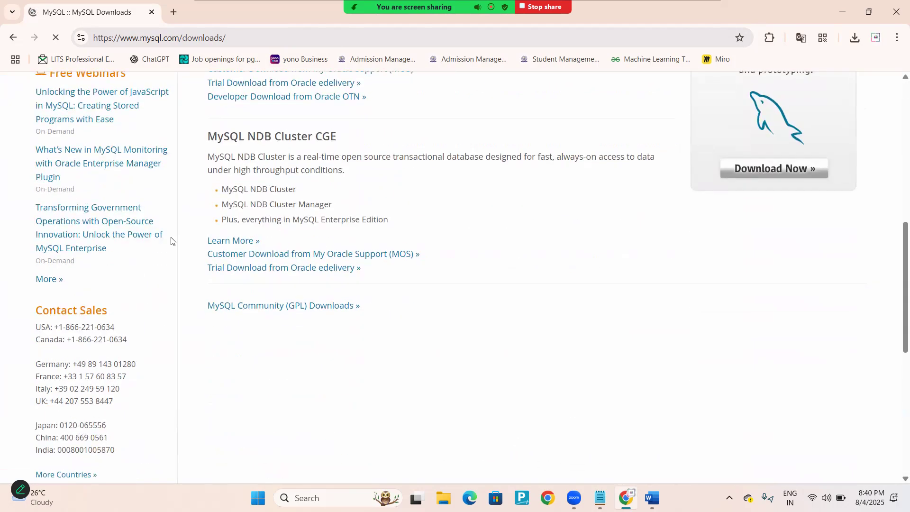
scroll(171, 241, "up", 10)
key("alt+Left")
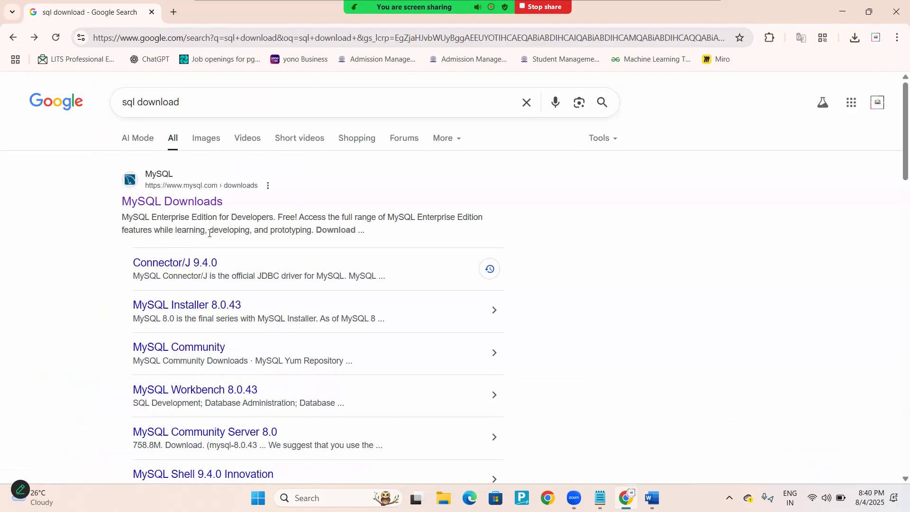
Open the MySQL Downloads search result and locate the MySQL Community (GPL) Downloads link on the page
scroll(209, 237, "up", 2, "ctrl")
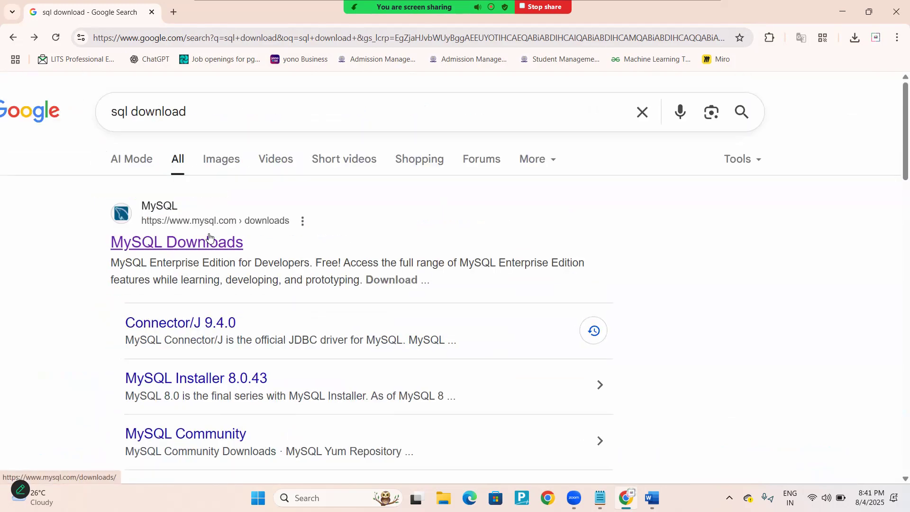
left_click_drag(209, 115, 140, 116)
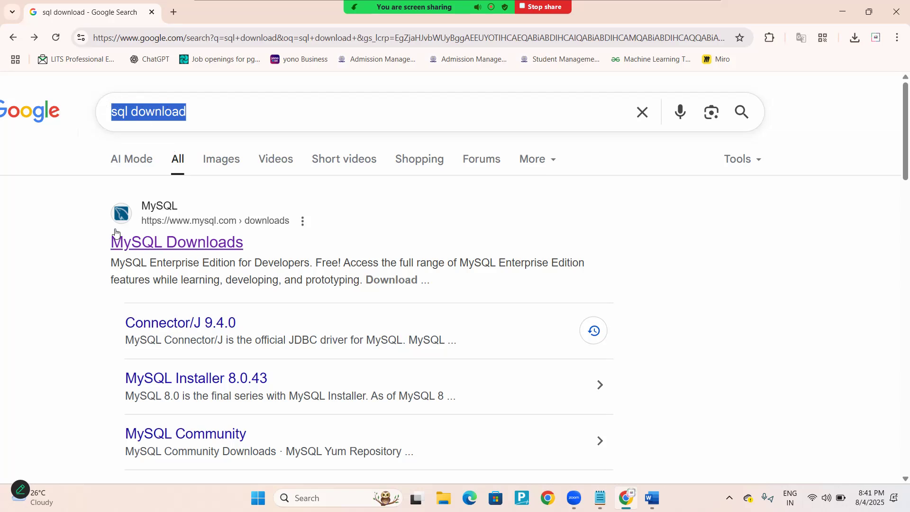
left_click_drag(245, 243, 276, 254)
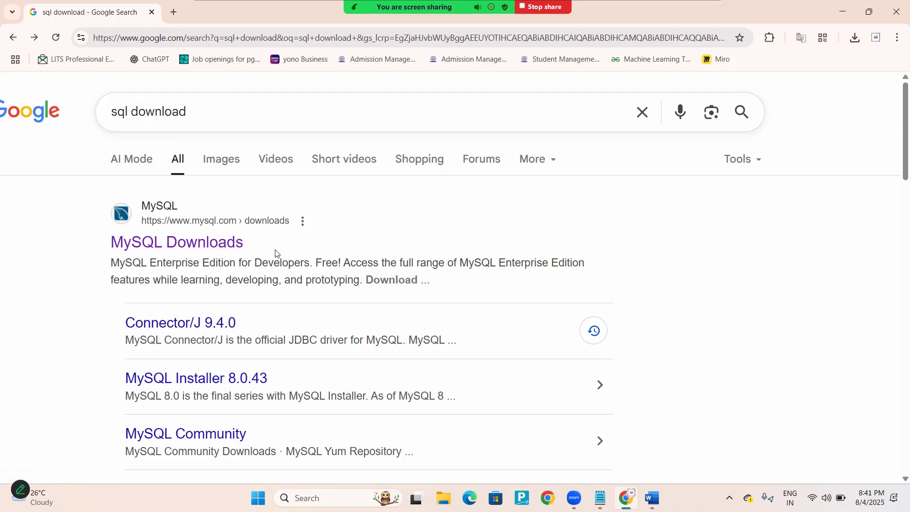
left_click(201, 249)
scroll(540, 331, "down", 7)
scroll(541, 335, "down", 2)
scroll(541, 335, "up", 8)
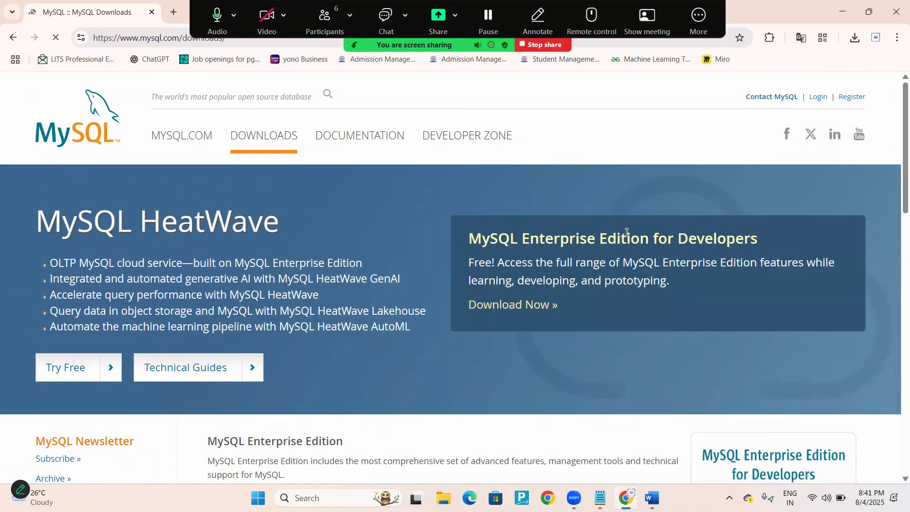
scroll(627, 232, "down", 9)
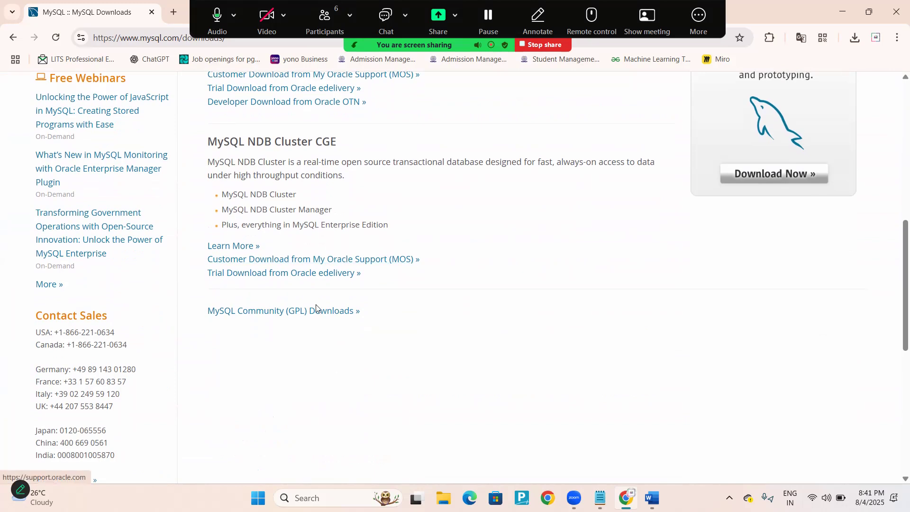
scroll(228, 300, "up", 4, "ctrl")
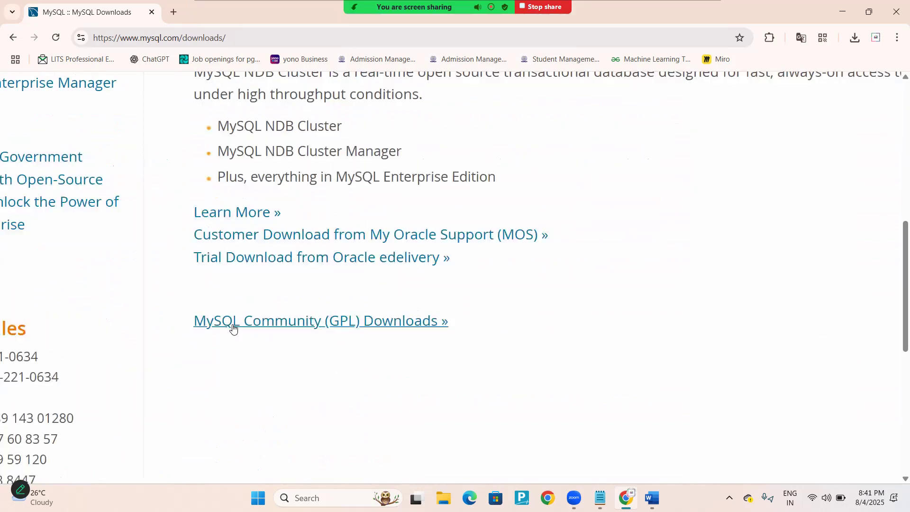
left_click_drag(179, 318, 456, 344)
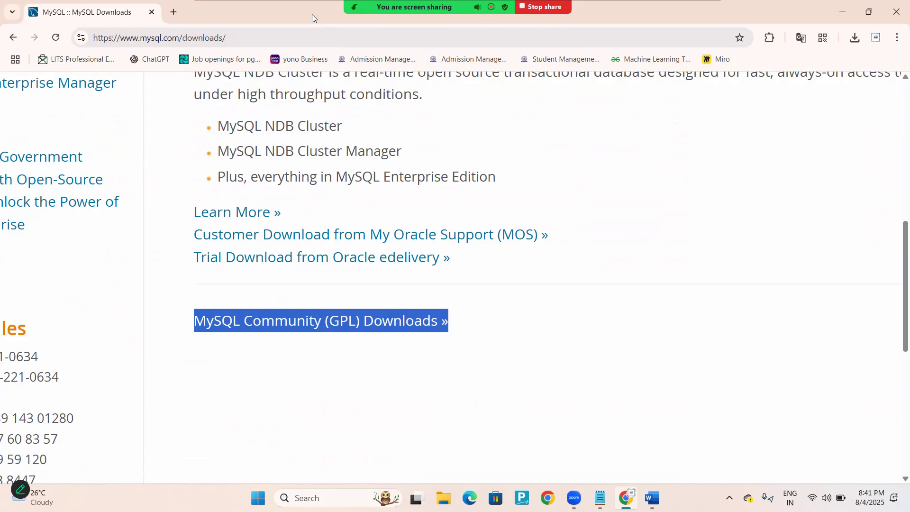
Return from the MySQL downloads page to the Google results for "sql download"
mouse_move(312, 15)
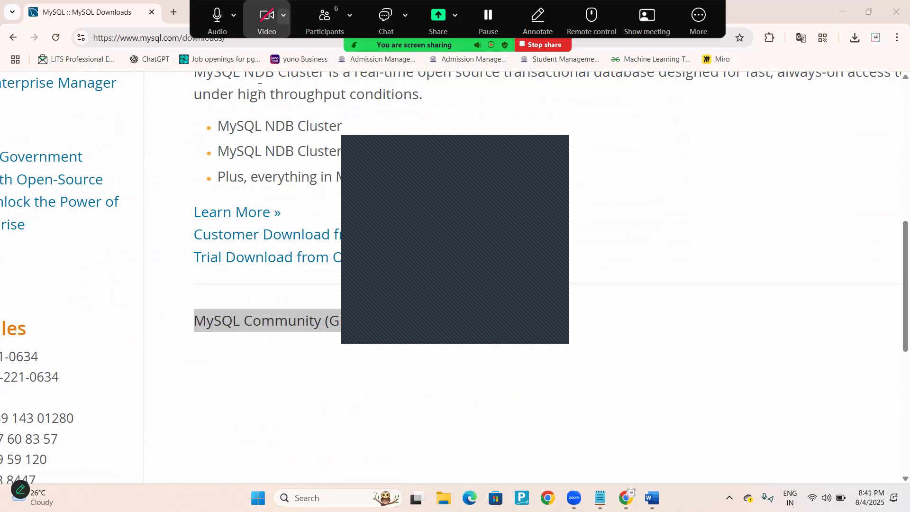
left_click(276, 150)
scroll(276, 151, "up", 3)
scroll(276, 151, "down", 2)
scroll(276, 150, "down", 2)
key("alt+Left")
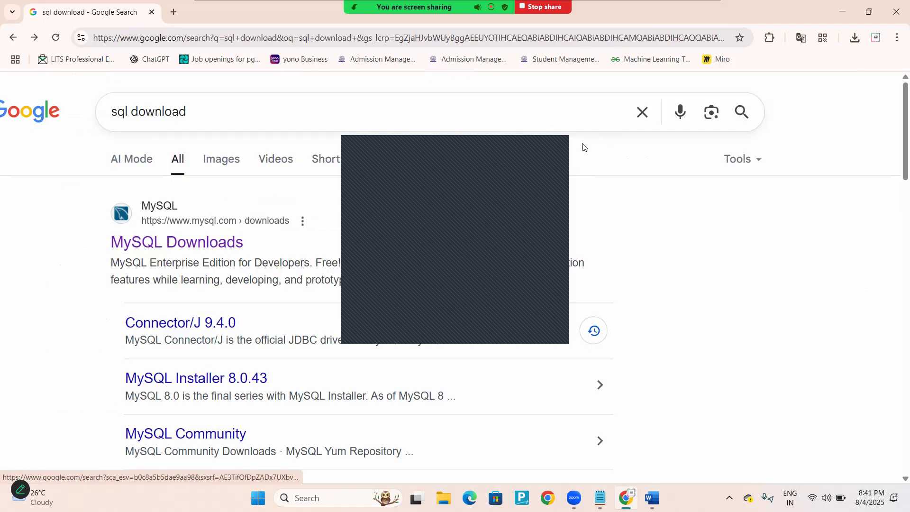
Open the MySQL Downloads search result and follow its link to the MySQL Community (GPL) Downloads page
left_click_drag(220, 128, 101, 108)
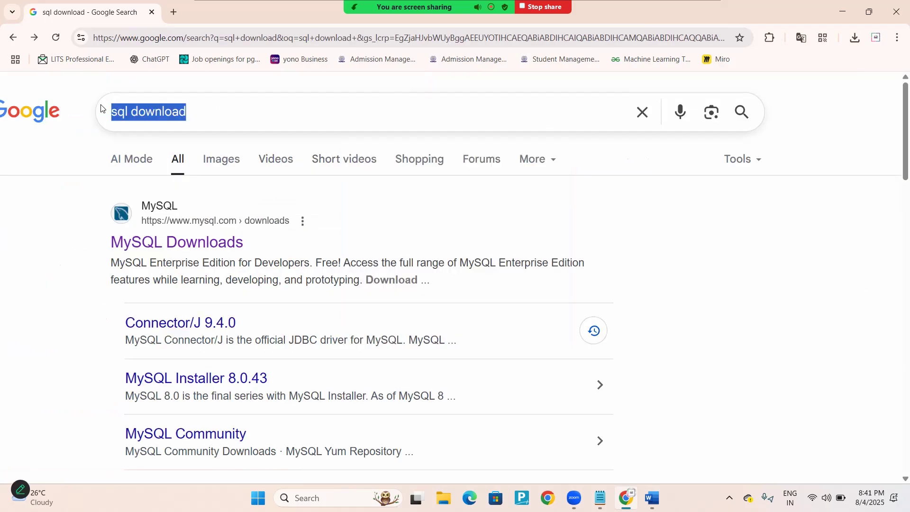
left_click(95, 150)
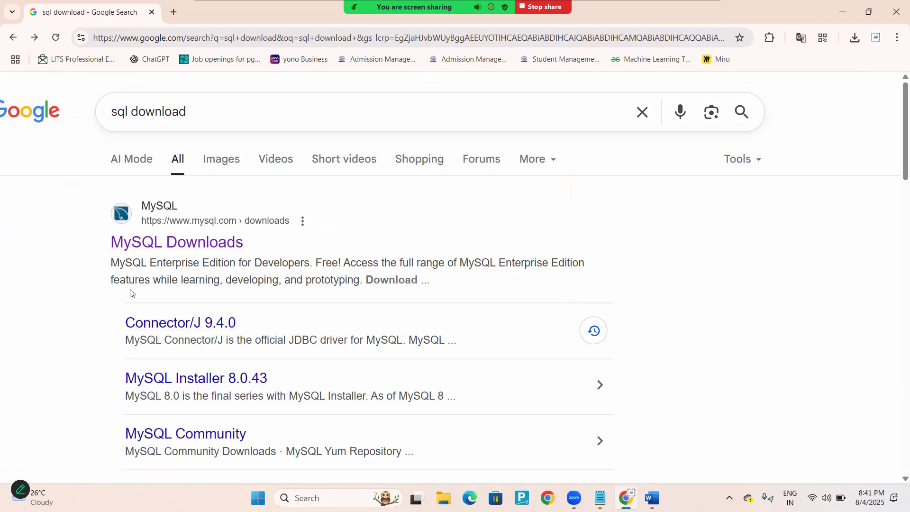
left_click_drag(65, 228, 243, 251)
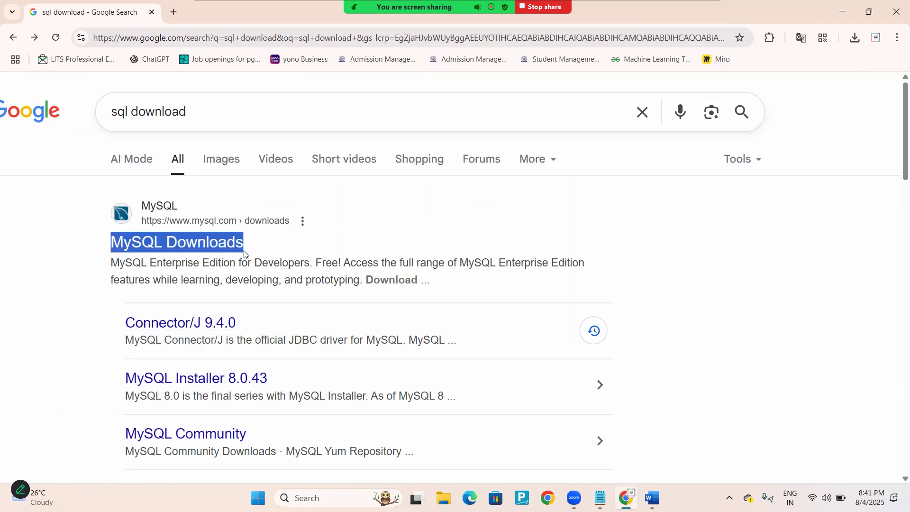
left_click(201, 250)
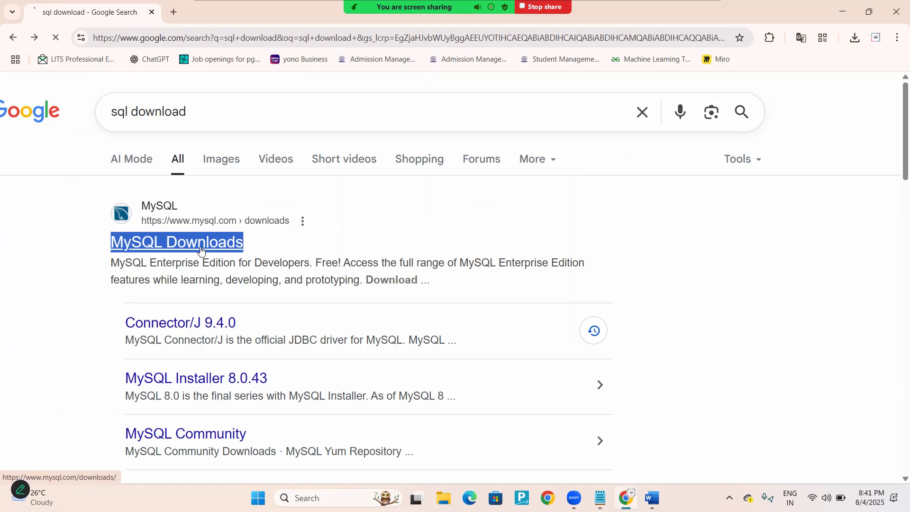
scroll(369, 242, "down", 10)
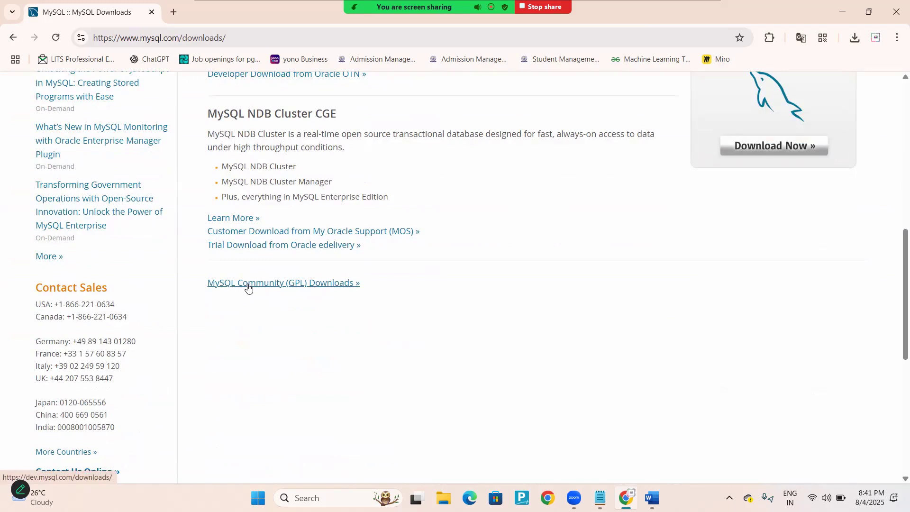
left_click(248, 287)
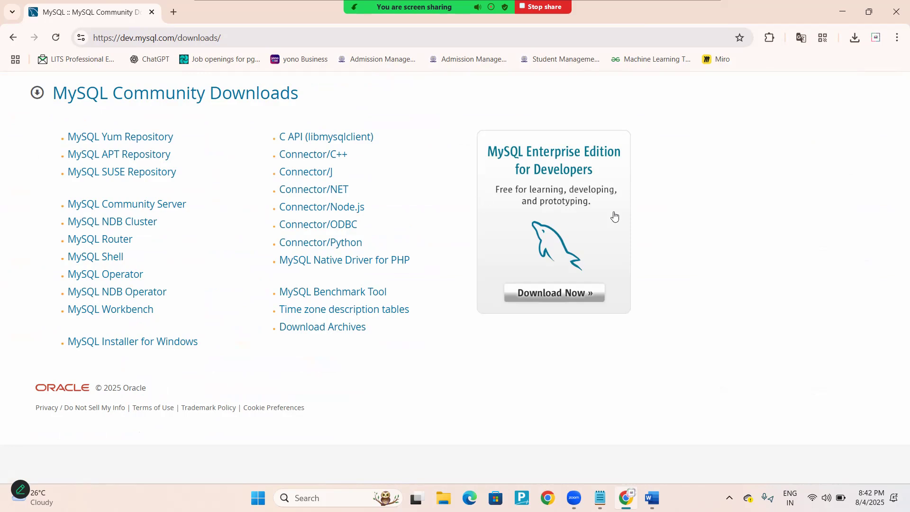
Open the MySQL Installer for Windows page from the community downloads list
scroll(31, 358, "up", 5)
scroll(32, 359, "up", 1)
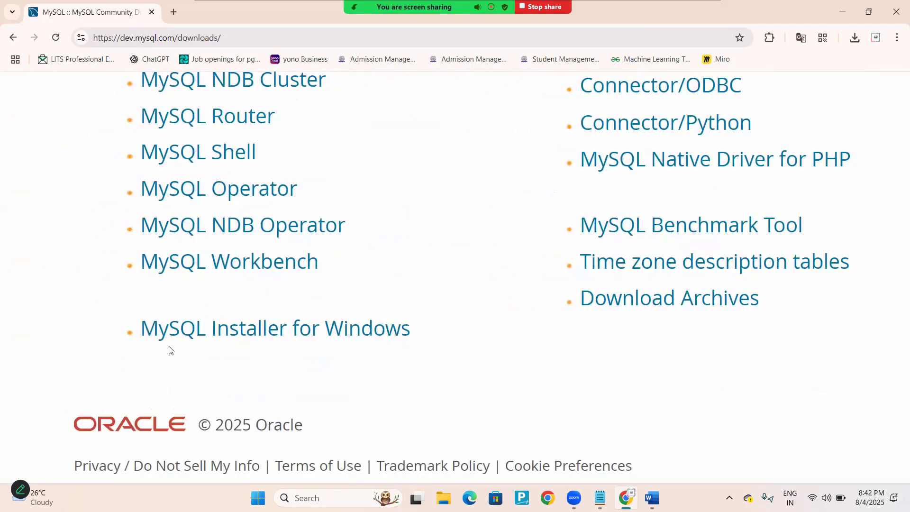
left_click_drag(104, 323, 142, 337)
left_click(448, 337)
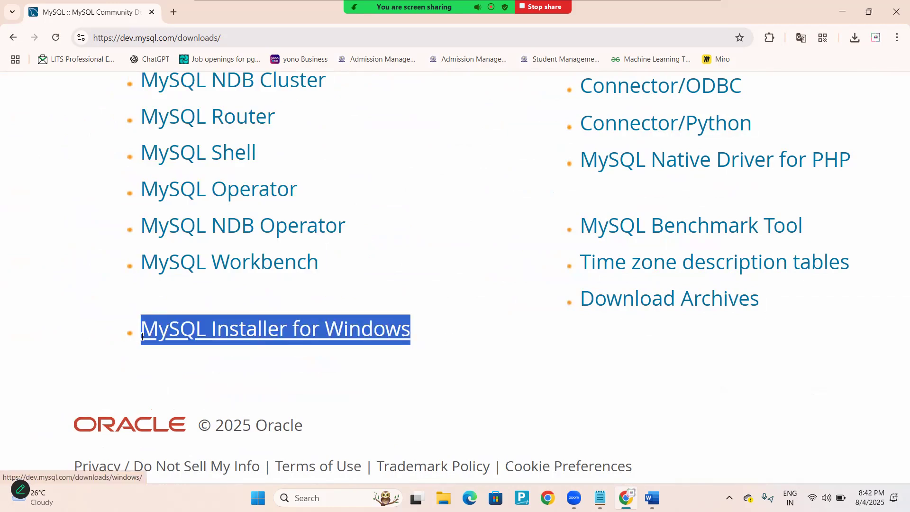
left_click(226, 333)
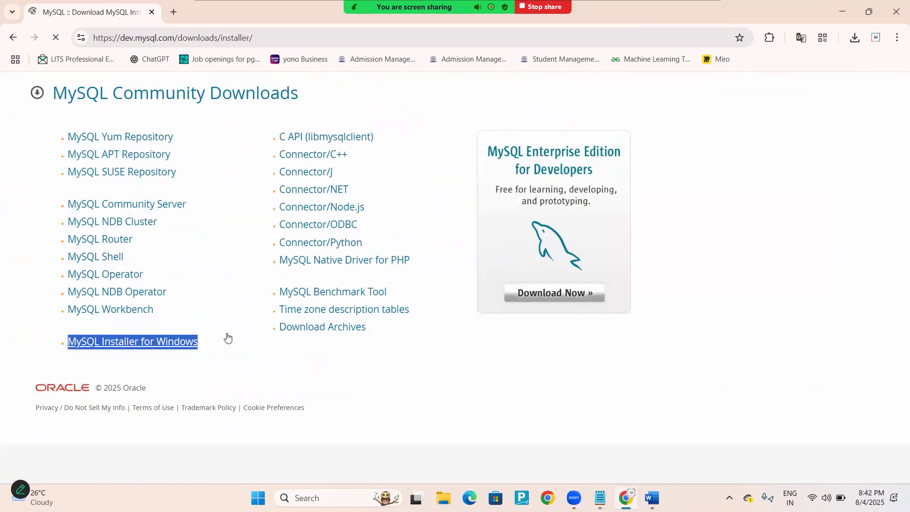
Review the version and operating system choices offered for the MySQL Installer download
left_click_drag(466, 434, 398, 306)
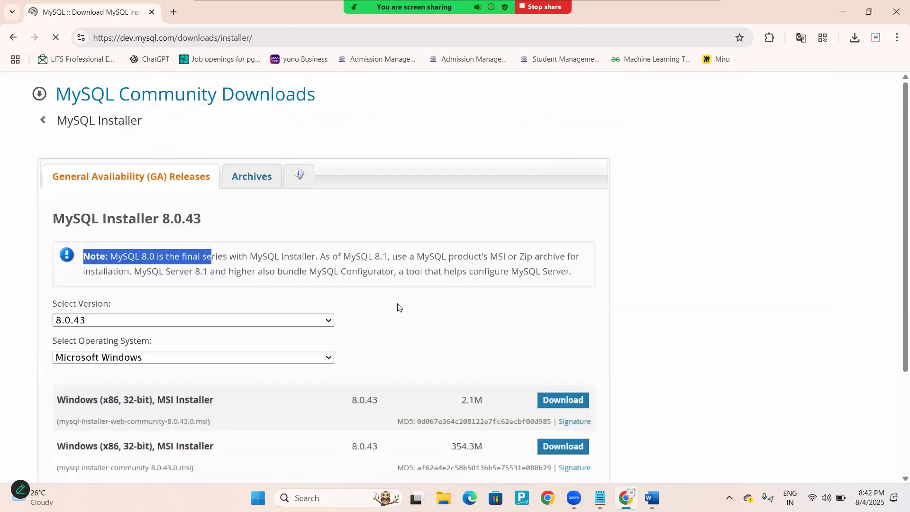
scroll(473, 359, "down", 3)
left_click(472, 359)
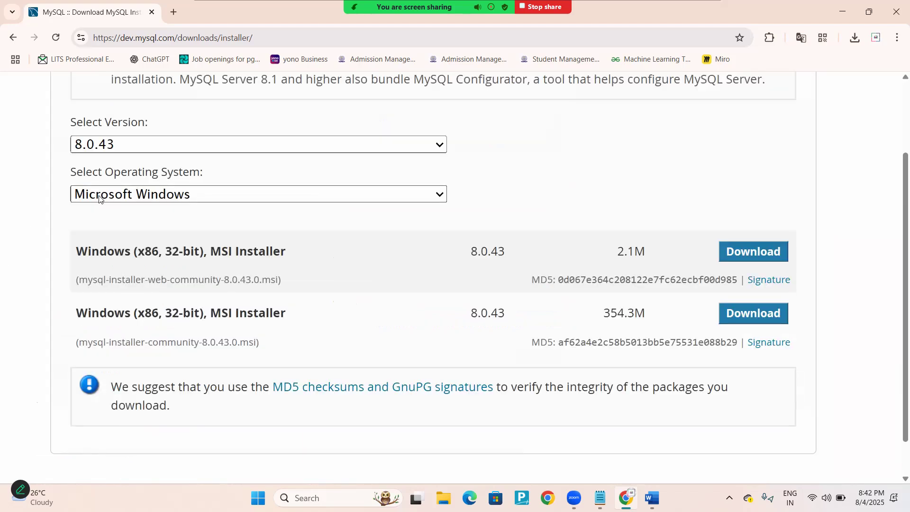
left_click(99, 198)
scroll(99, 198, "up", 5)
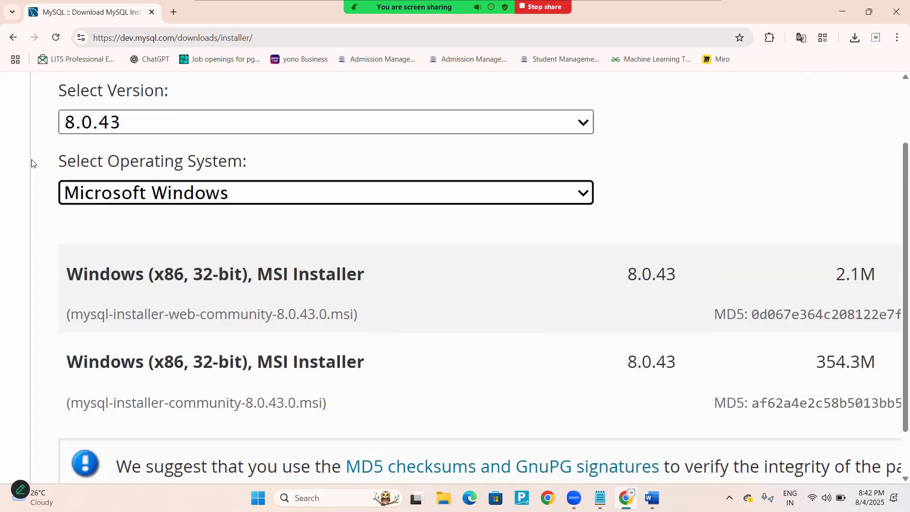
left_click(118, 128)
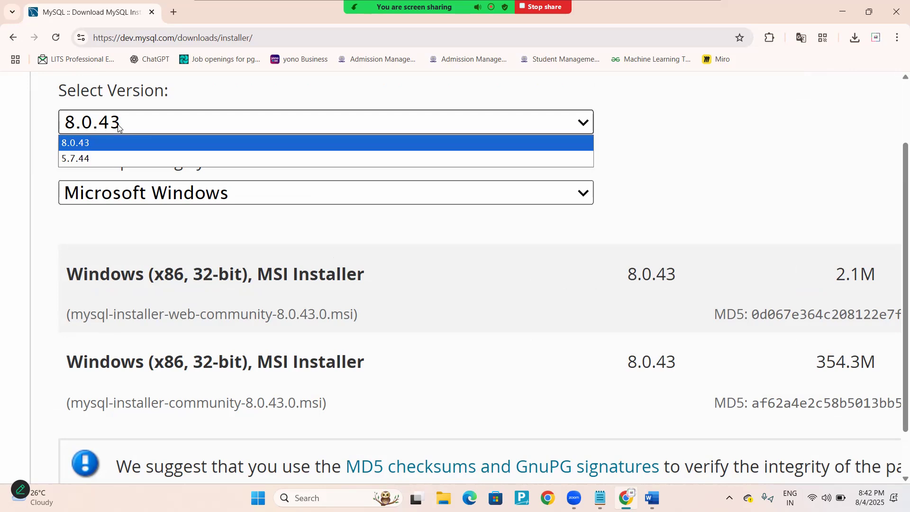
left_click(118, 127)
left_click(112, 199)
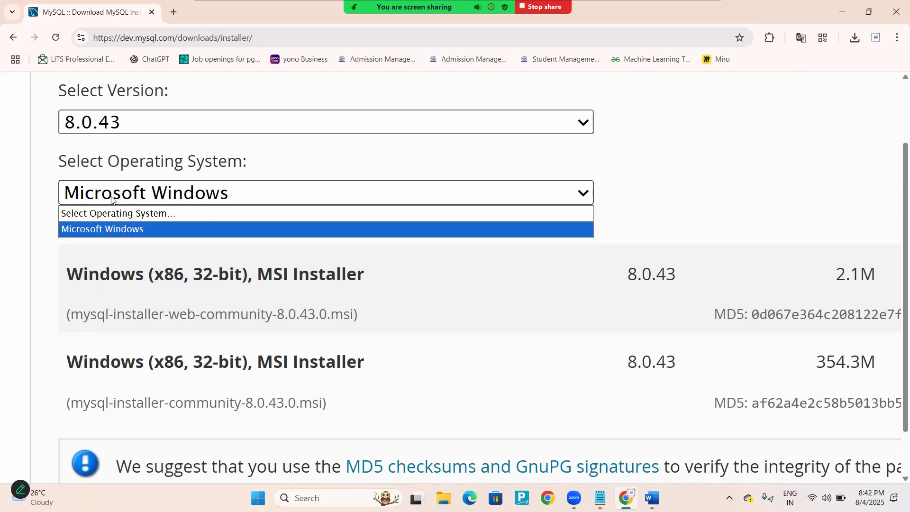
left_click(111, 199)
Compare the two Windows (x86, 32-bit) MSI Installer entries by version and file size
scroll(311, 319, "down", 1)
scroll(311, 319, "right", 1)
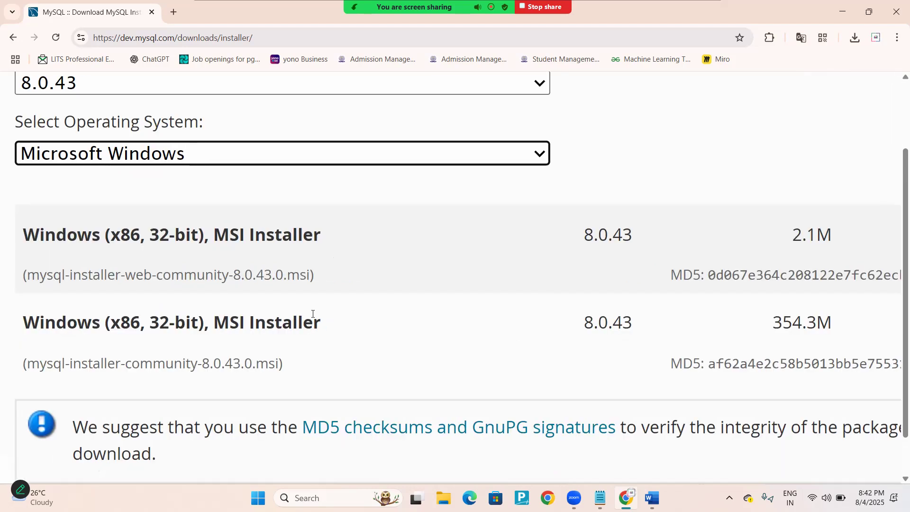
scroll(313, 314, "right", 1)
left_click_drag(162, 234, 785, 243)
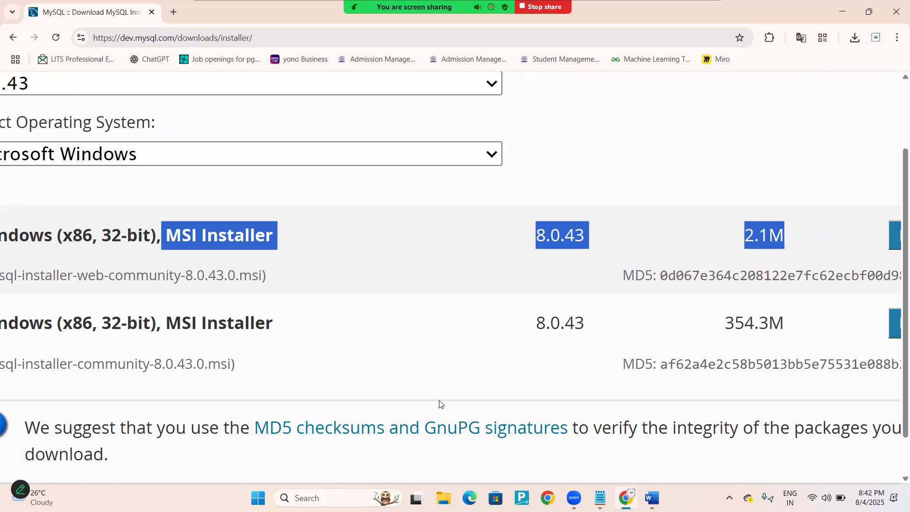
scroll(427, 412, "down", 1)
left_click_drag(163, 272, 658, 244)
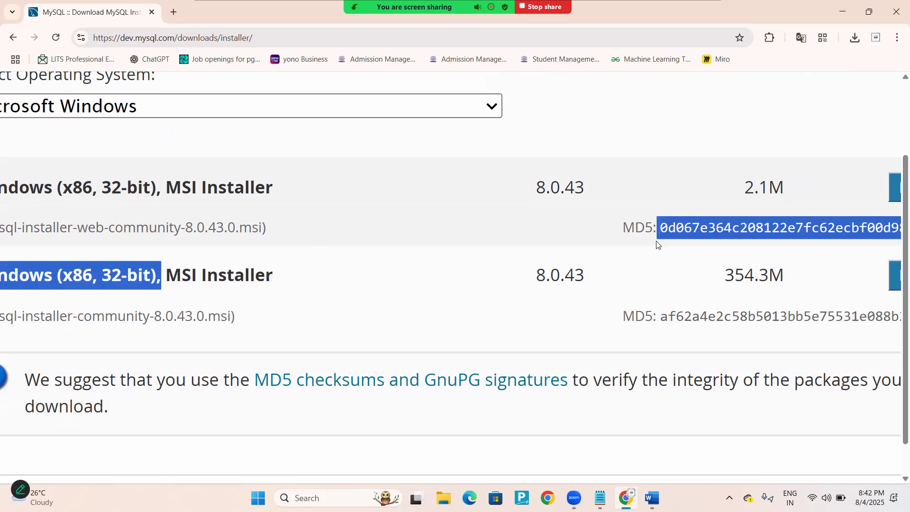
key("ctrl+minus")
key("ctrl+minus")
left_click(252, 325)
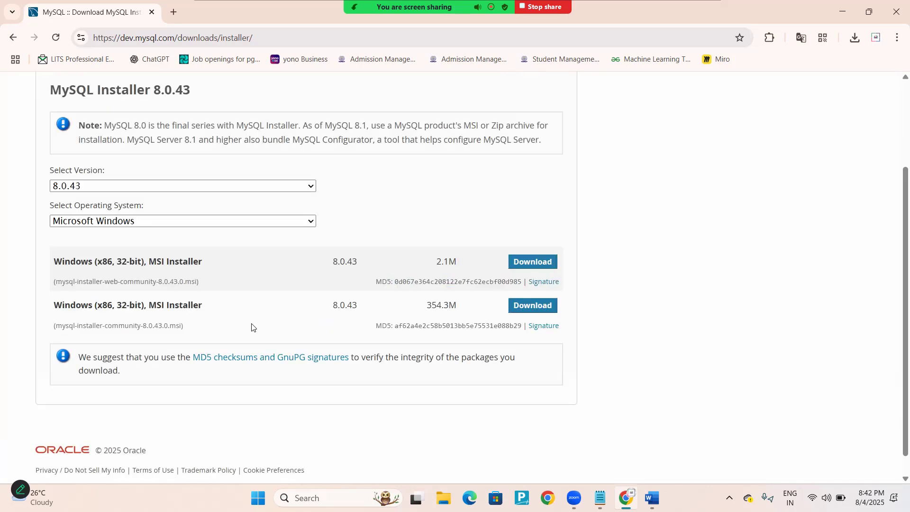
key("ctrl+plus")
key("ctrl+plus")
key("ctrl+plus")
left_click_drag(585, 222, 547, 228)
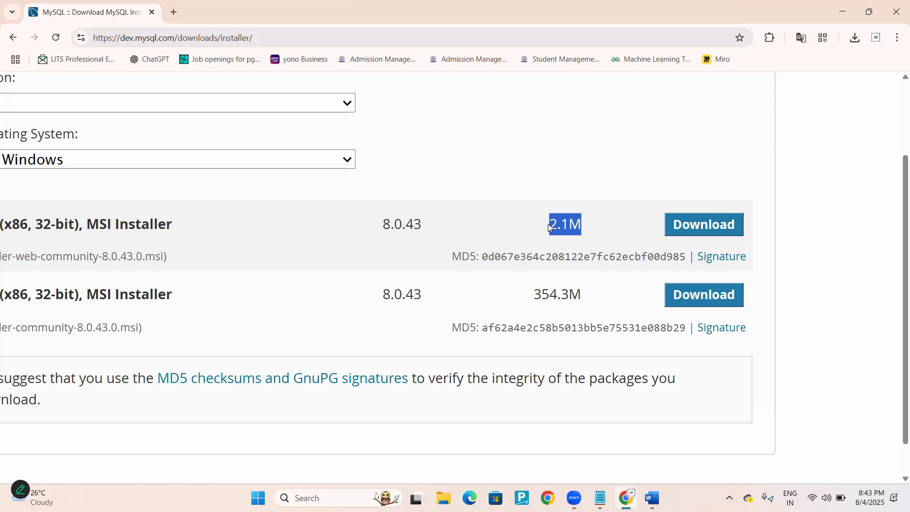
key("ctrl+minus")
key("ctrl+minus")
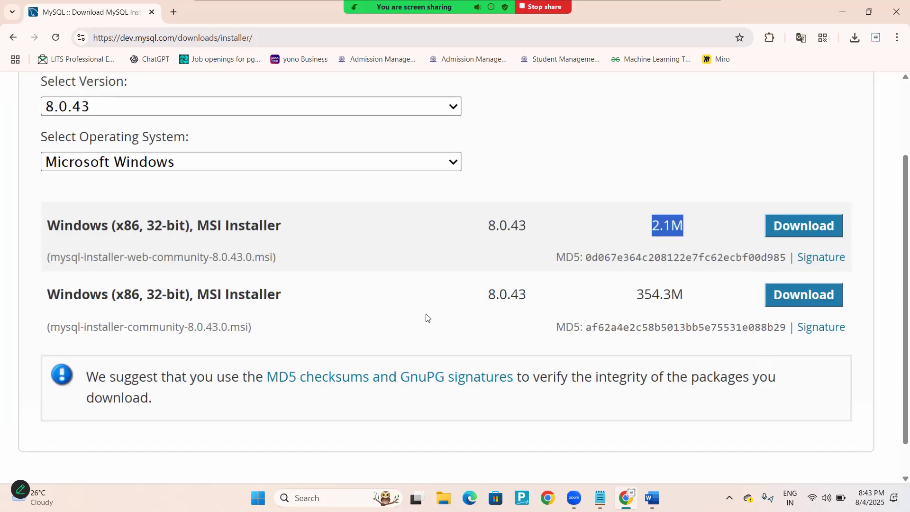
Choose the 354.3M Windows MSI Installer, mysql-installer-community-8.0.43.0.msi, and open its download page
left_click(688, 298)
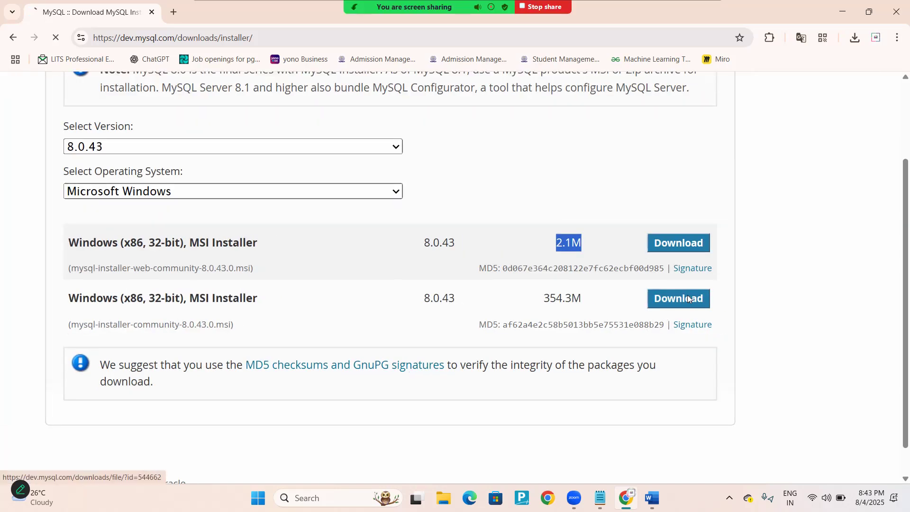
key("ctrl+plus")
key("ctrl+plus")
key("ctrl+plus")
key("ctrl+plus")
key("ctrl+plus")
key("ctrl+plus")
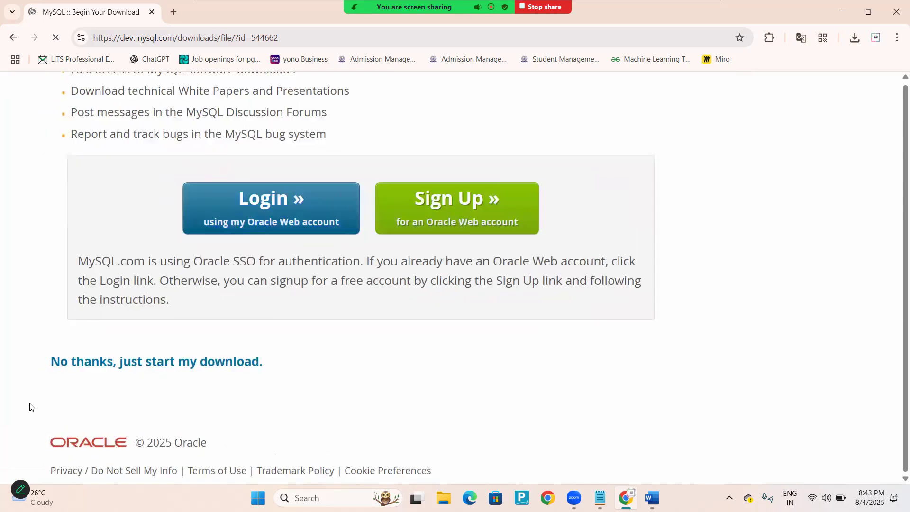
Start downloading mysql-installer-community-8.0.43.0.msi without logging in or signing up for an Oracle Web account
scroll(167, 325, "up", 2)
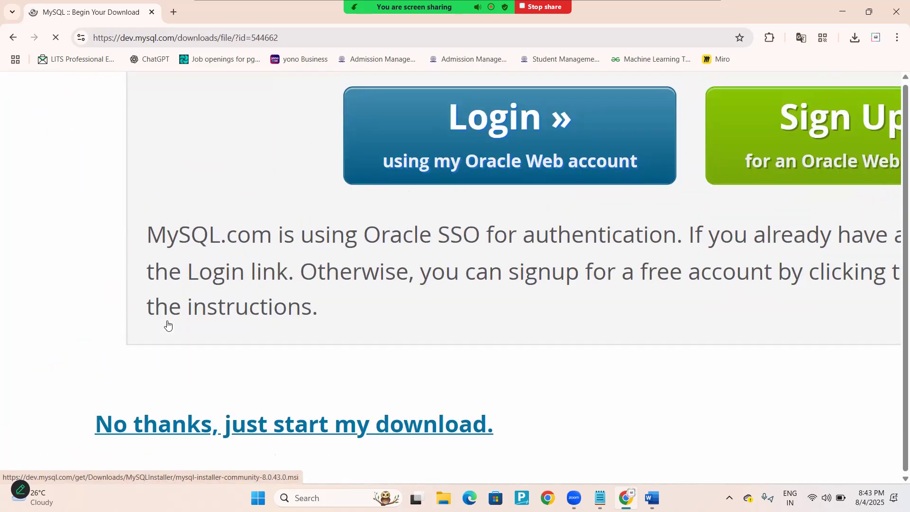
scroll(167, 325, "down", 2)
left_click_drag(89, 354, 652, 364)
left_click(652, 364)
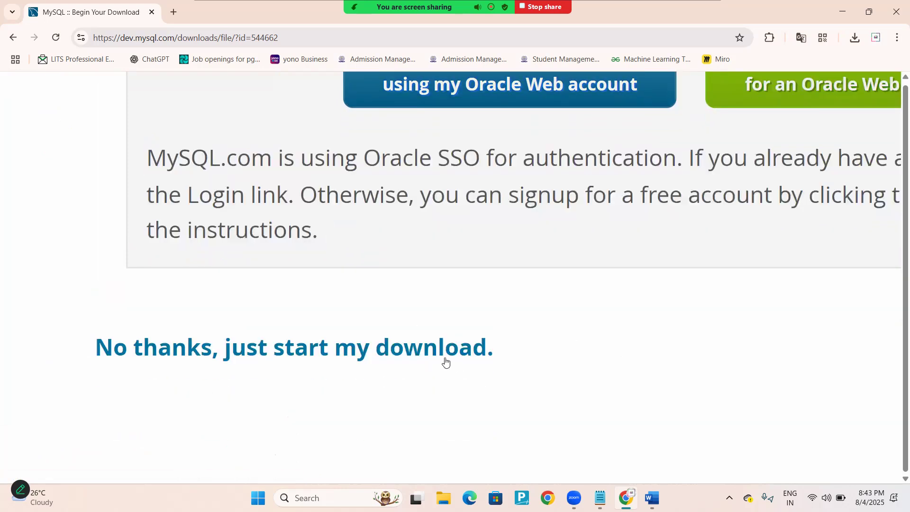
left_click(425, 356)
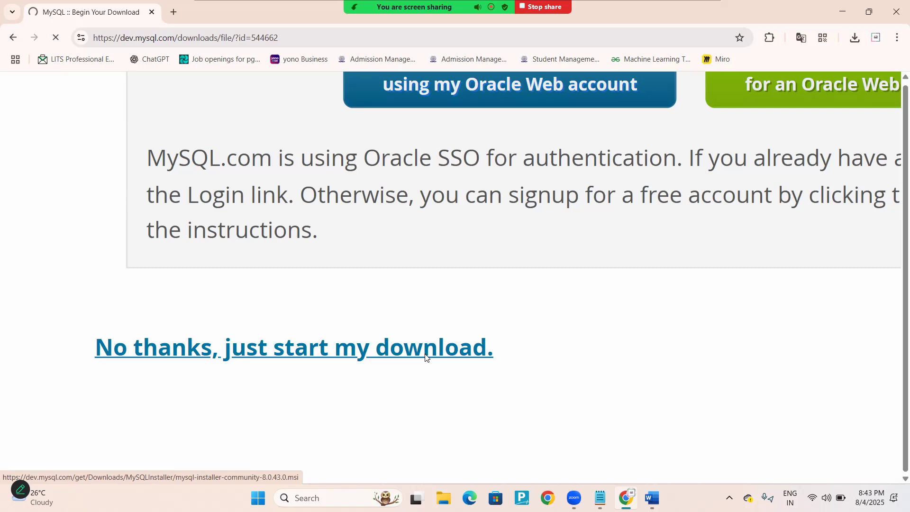
scroll(426, 357, "down", 5)
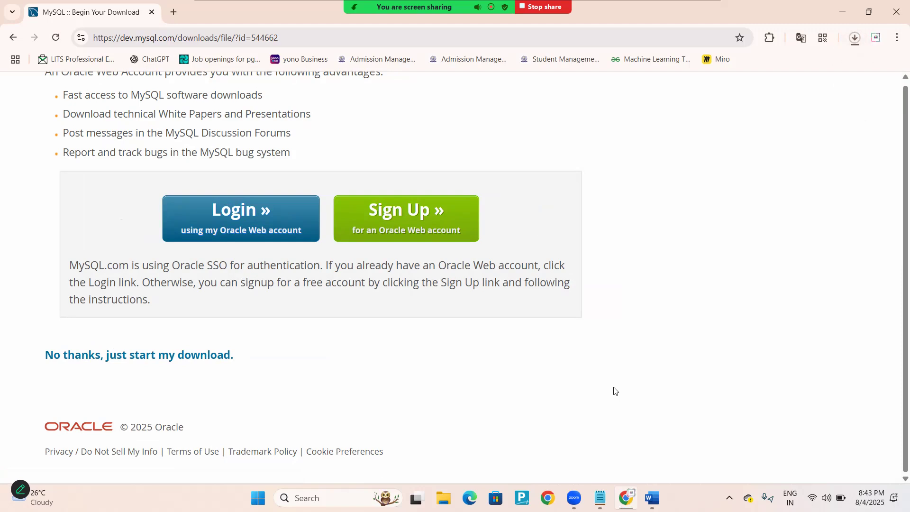
Open the browser's download history and check the progress of the mysql-installer-community-8.0.43.0.msi download
key("ctrl+j")
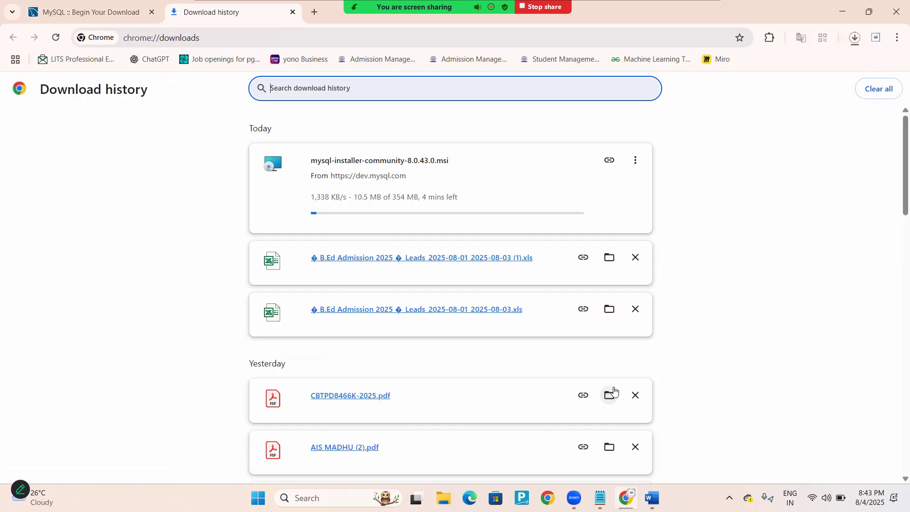
scroll(498, 187, "up", 2)
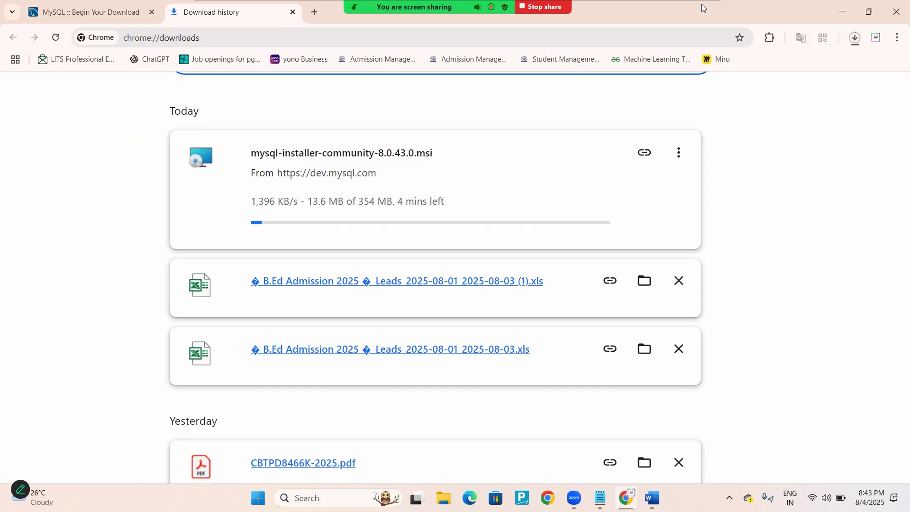
mouse_move(755, 48)
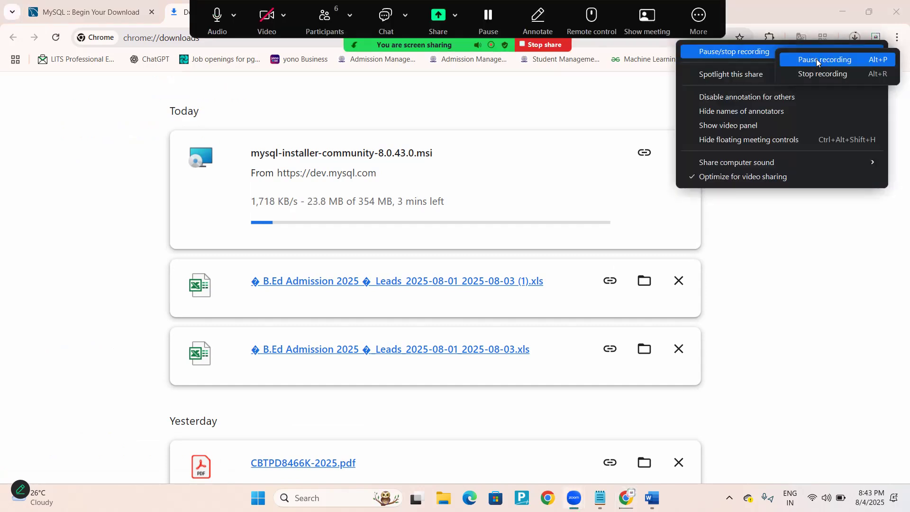
left_click(816, 58)
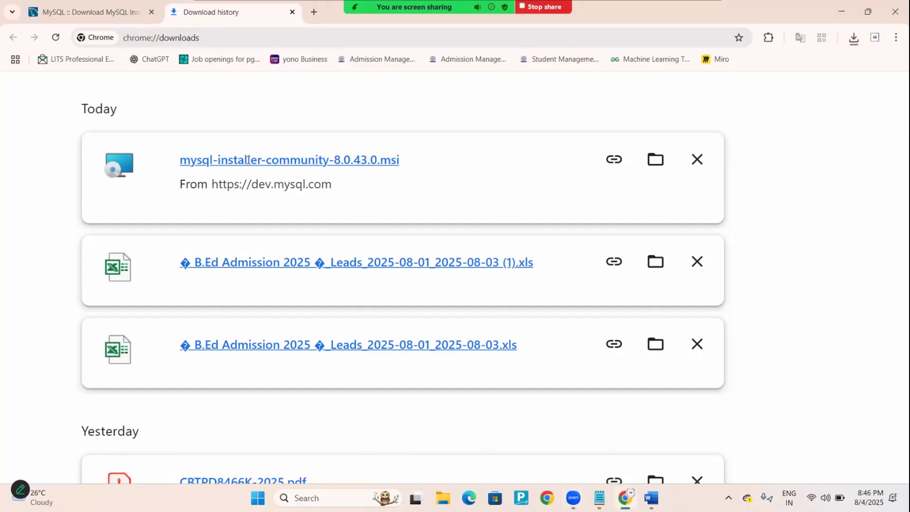
Show the downloaded mysql-installer-community-8.0.43.0.msi in its folder, run it, and minimize the folder and browser windows
left_click_drag(166, 150, 447, 150)
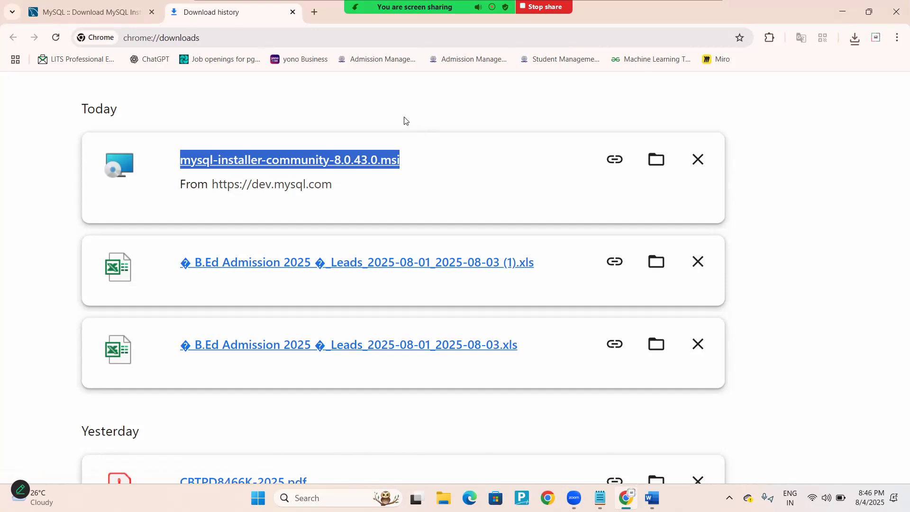
left_click(653, 162)
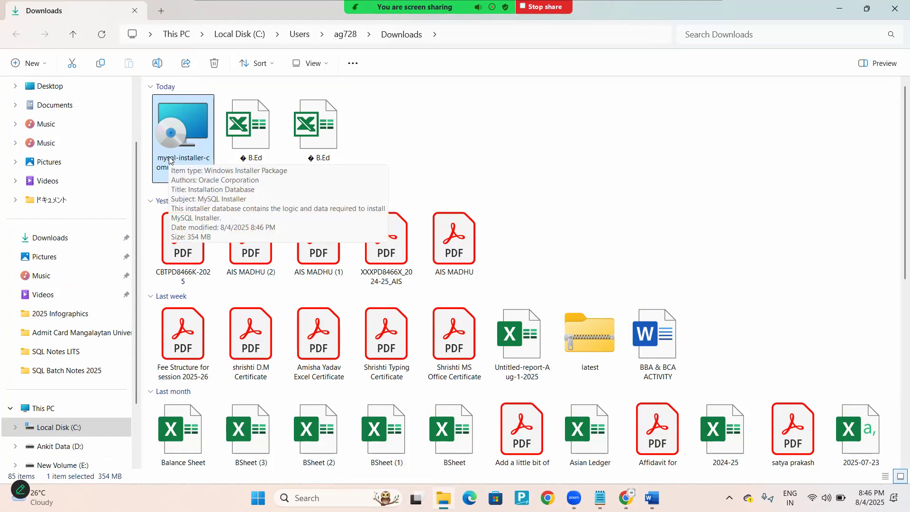
double_click(169, 160)
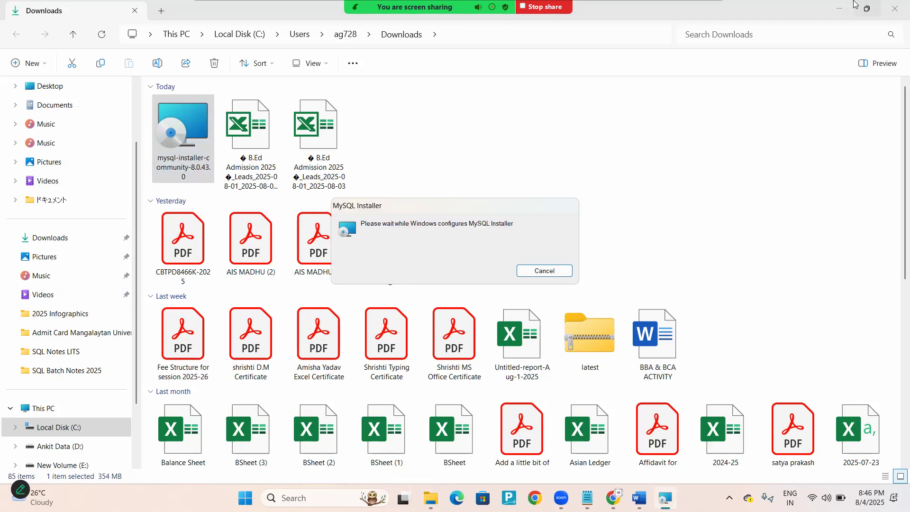
left_click(831, 4)
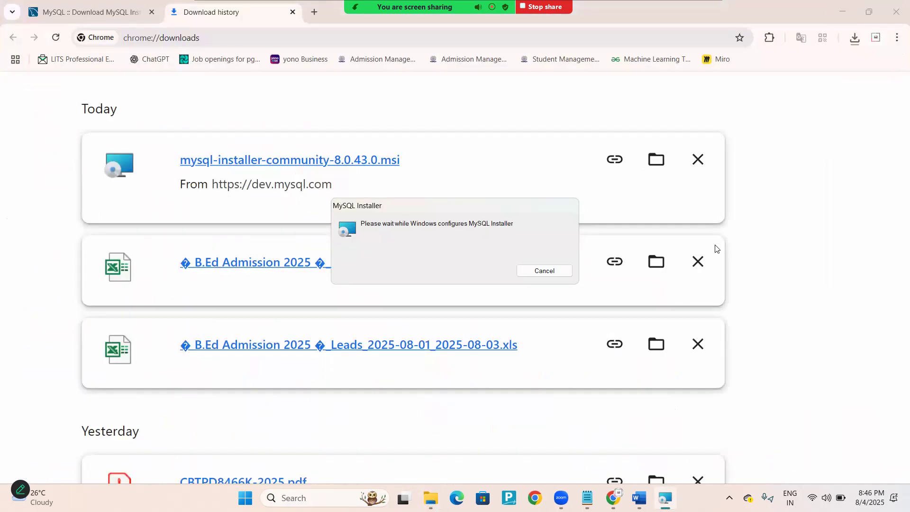
left_click(841, 11)
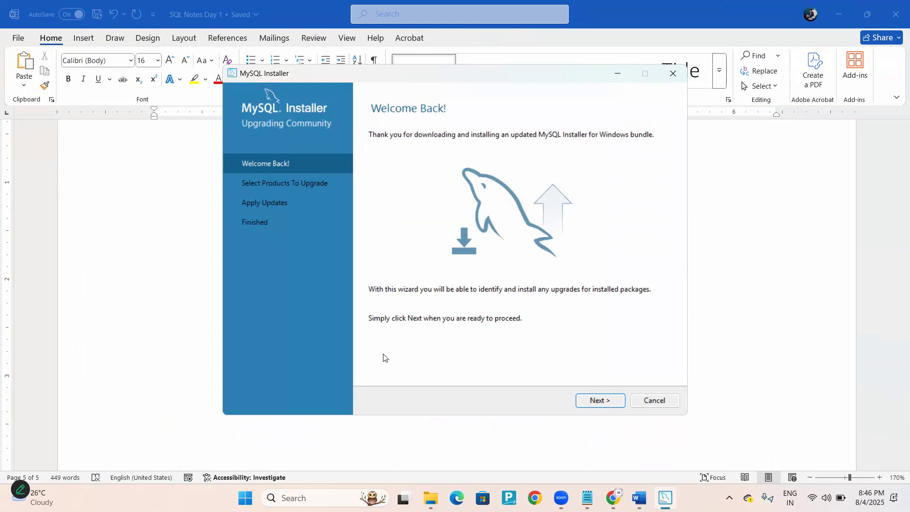
View the installer's Select Products To Upgrade page and close the wizard without applying any upgrade
left_click(599, 403)
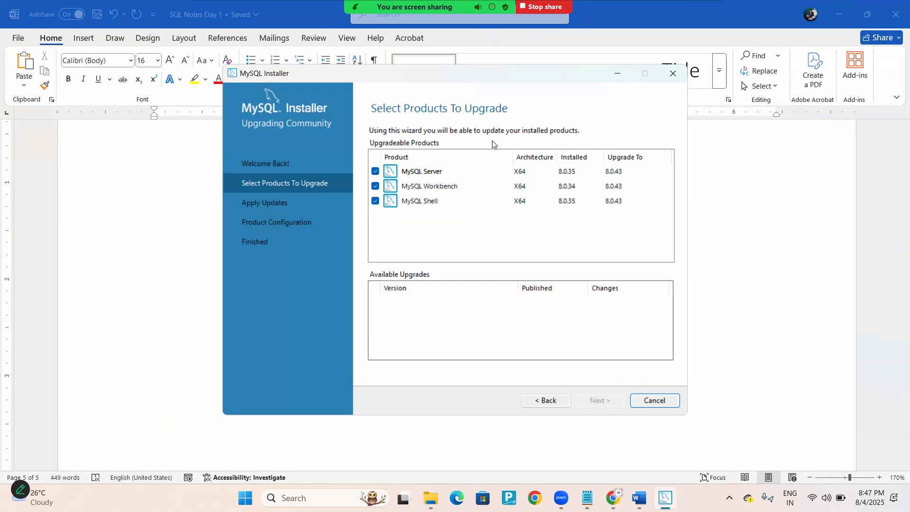
left_click(676, 72)
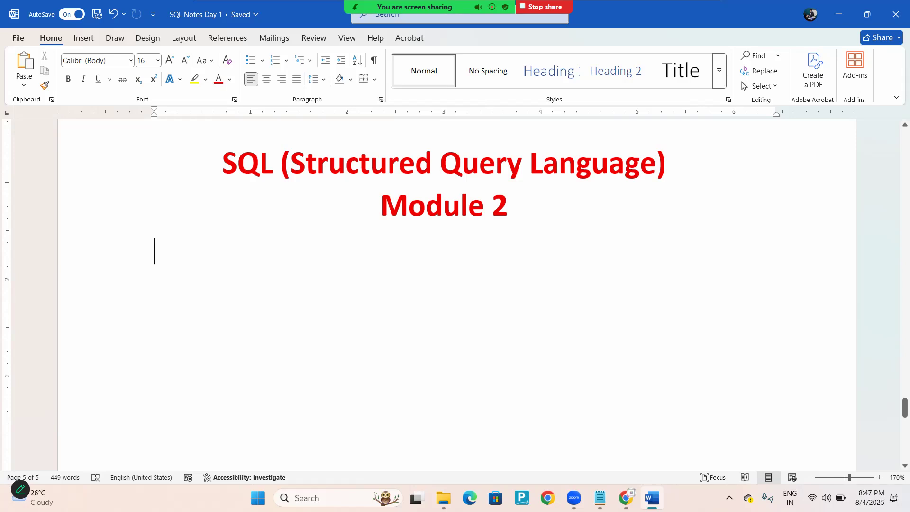
Open YouTube in a new browser tab and find the MySQL 8.0.40 Server and Workbench installation video for Windows 11
left_click(626, 498)
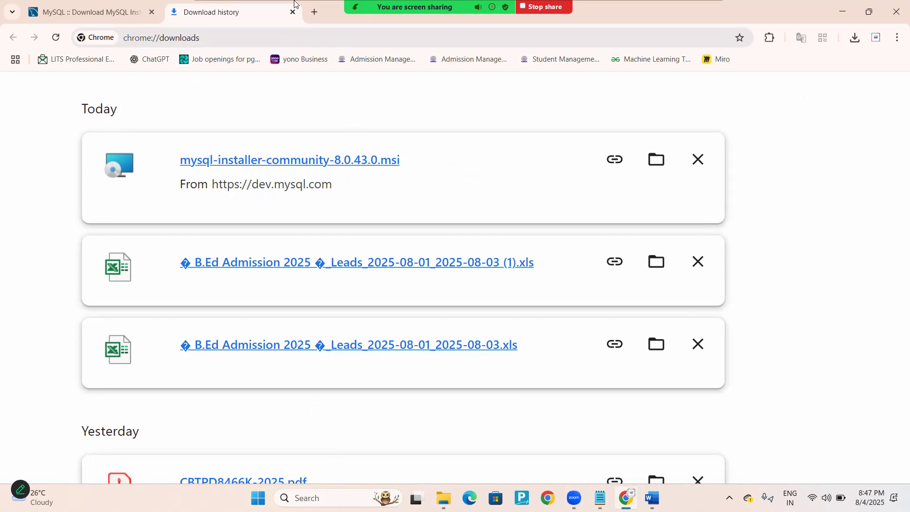
left_click(314, 11)
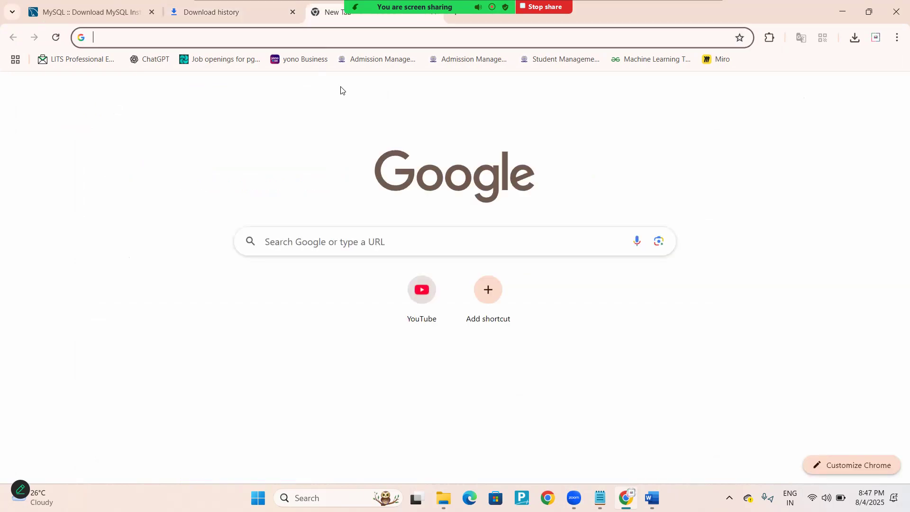
left_click(417, 310)
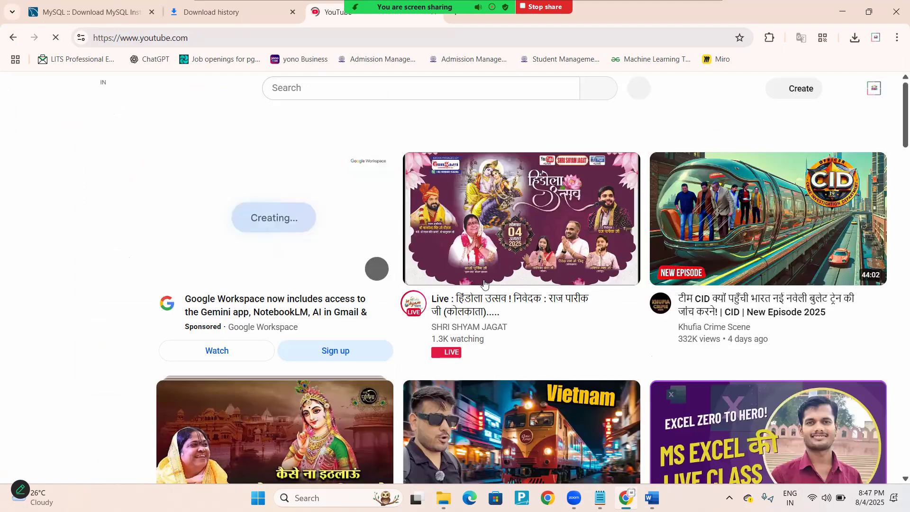
scroll(584, 376, "down", 5)
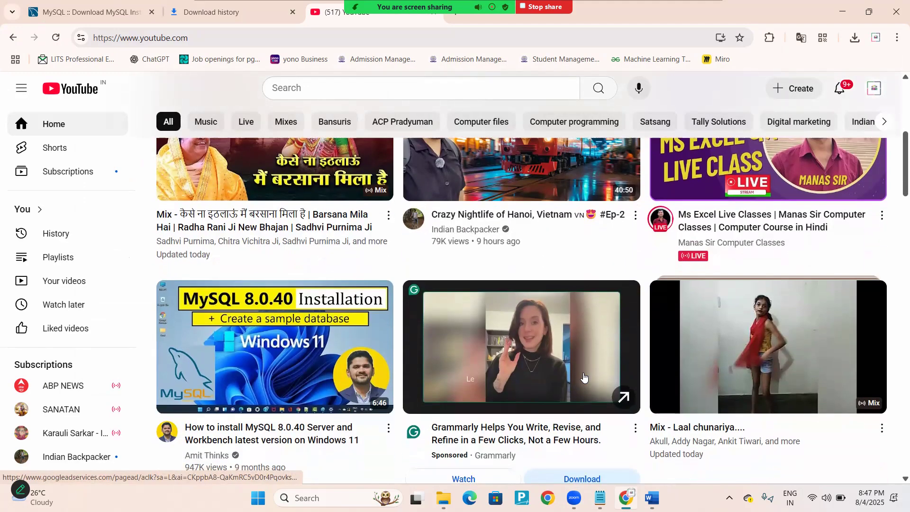
scroll(245, 437, "up", 3)
scroll(246, 436, "down", 2)
mouse_move(426, 308)
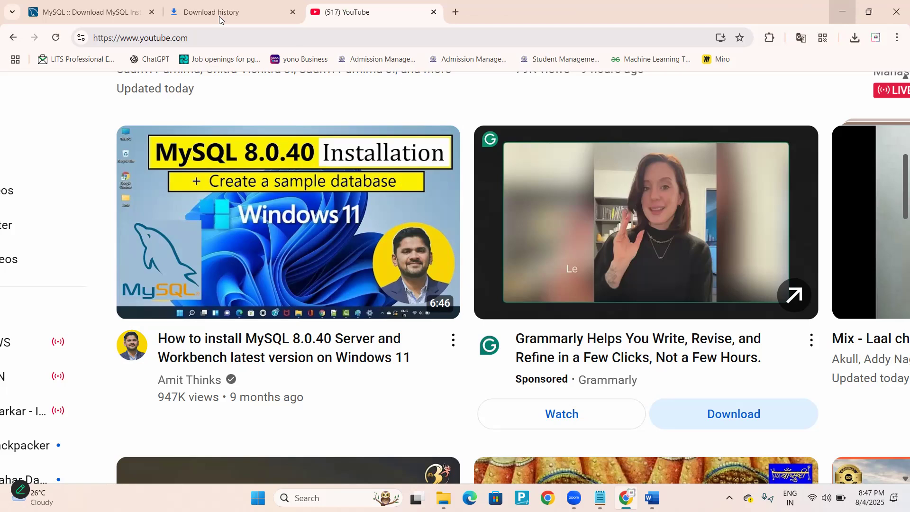
mouse_move(220, 19)
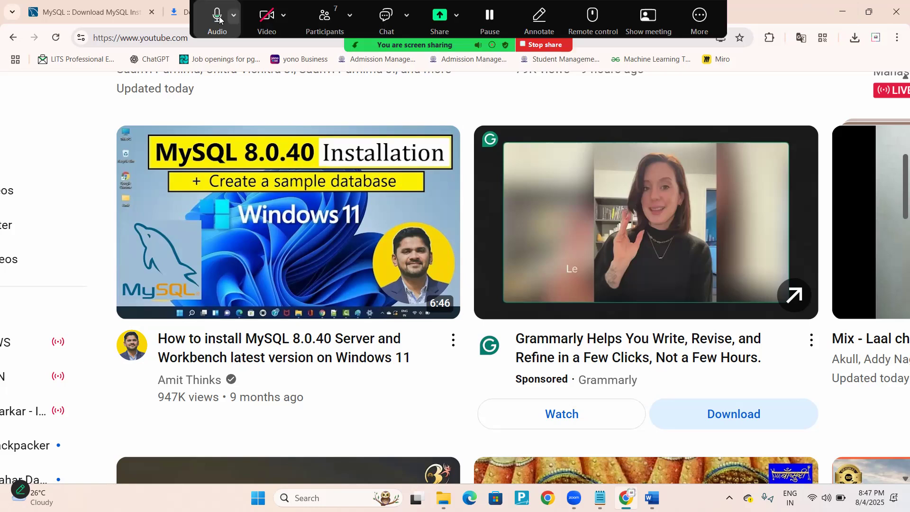
left_click(220, 19)
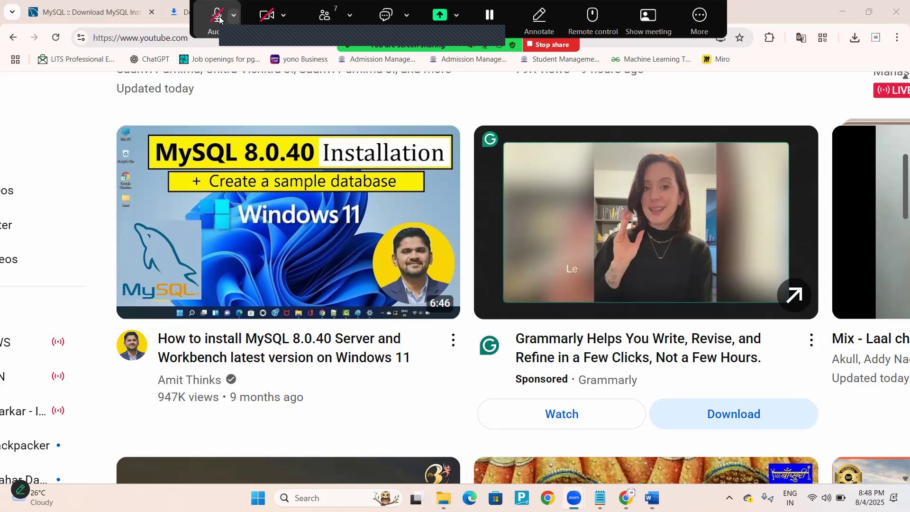
left_click(219, 19)
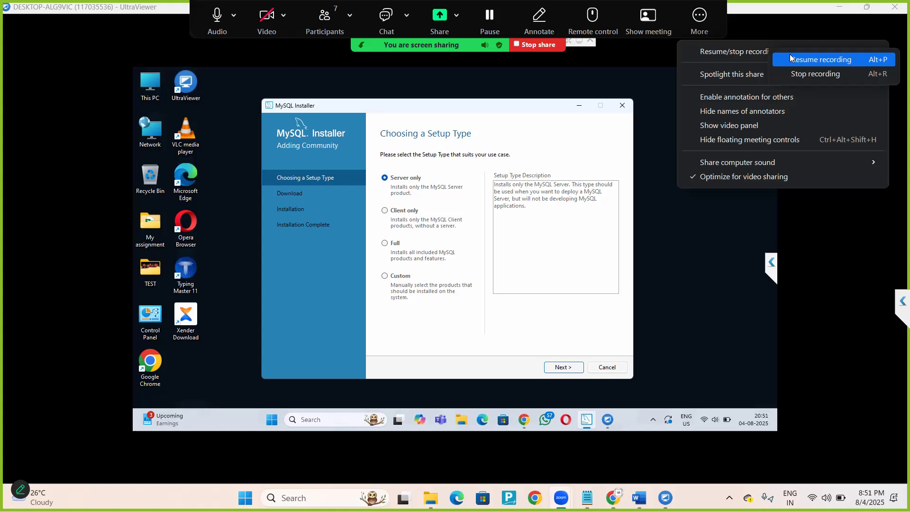
left_click(791, 57)
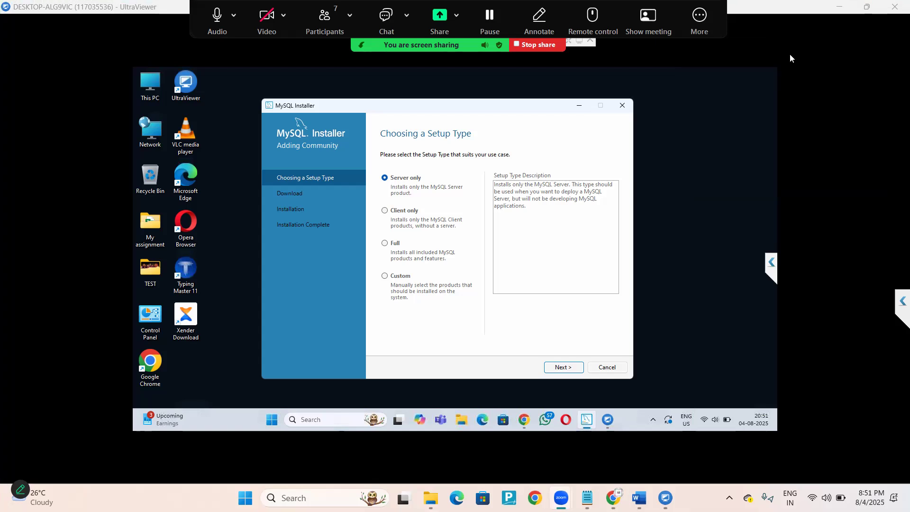
On the remote desktop, choose the Custom setup type in MySQL Installer and continue to product selection
left_click(452, 118)
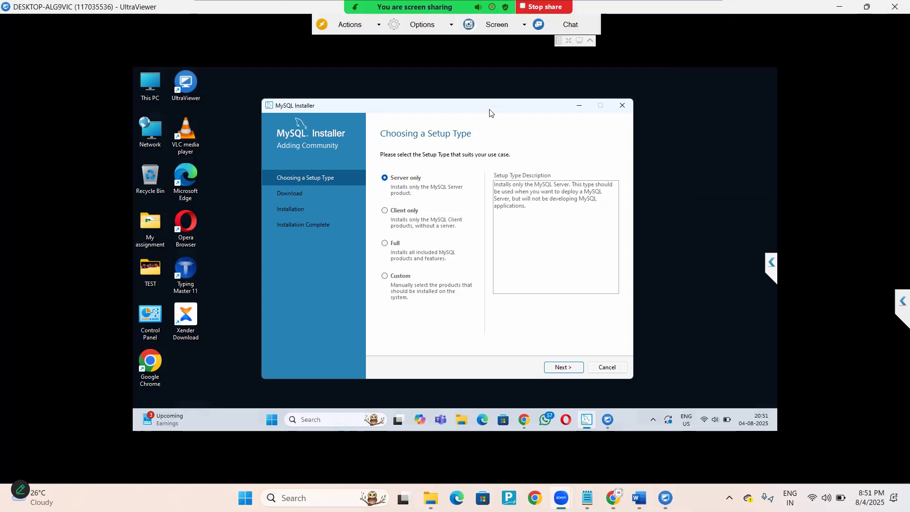
left_click_drag(538, 90, 454, 110)
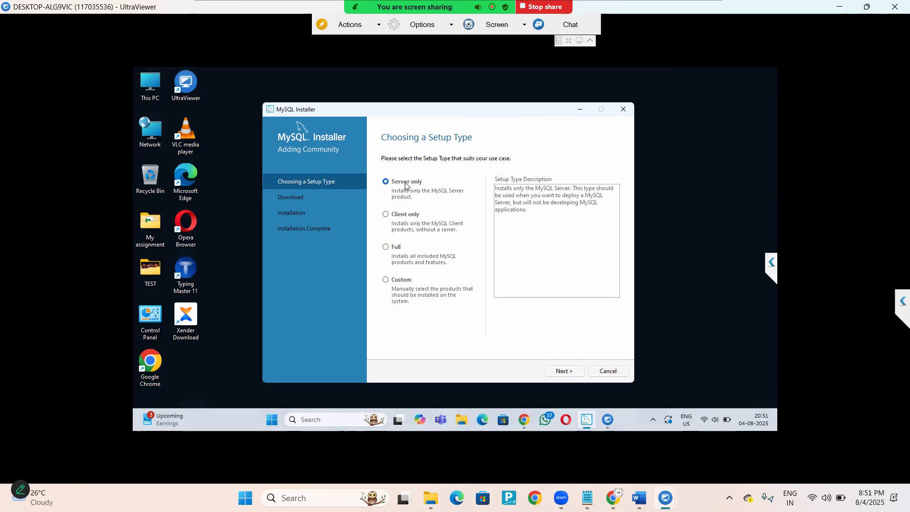
left_click(386, 281)
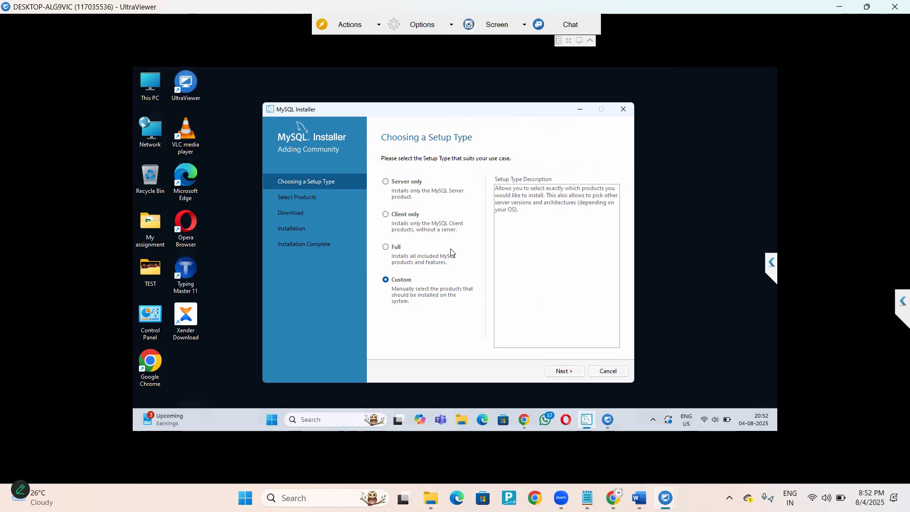
left_click(557, 375)
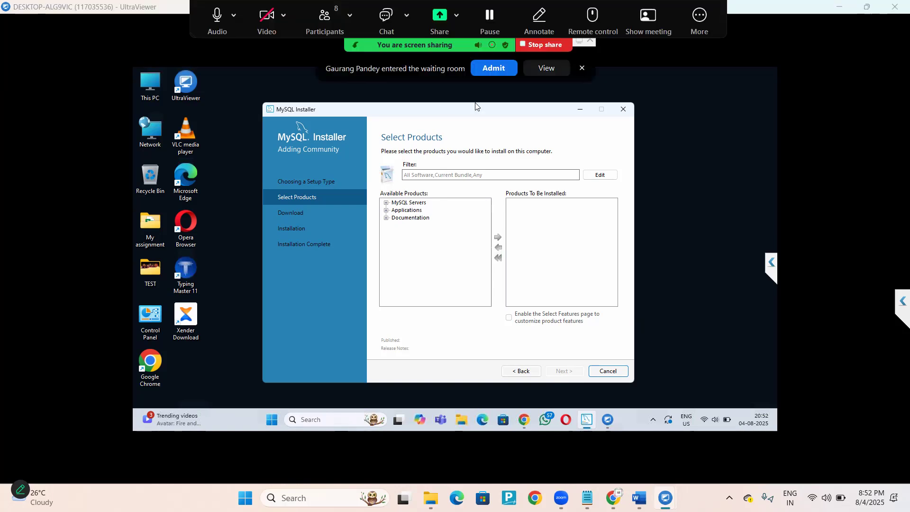
Expand the MySQL Servers group down to version 8.0 and add MySQL Server 8.0.43 - X64 to the products to be installed
left_click(386, 203)
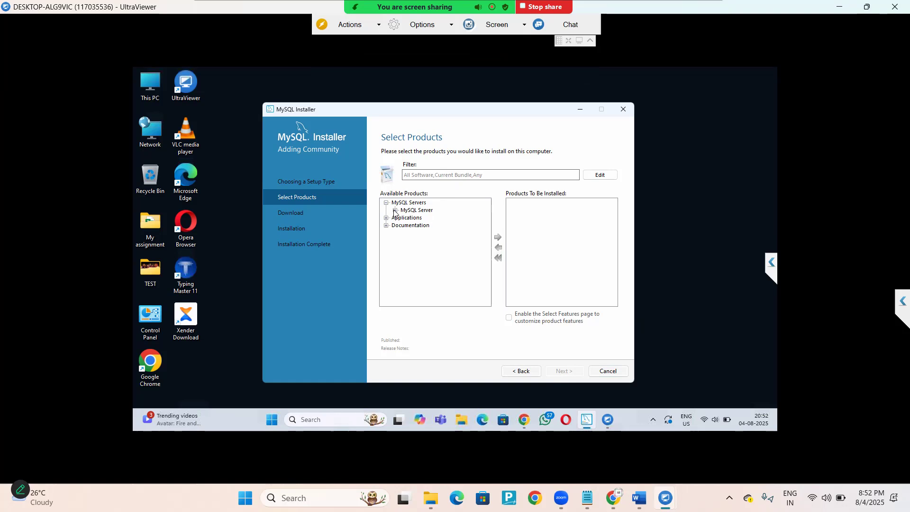
key("super+plus")
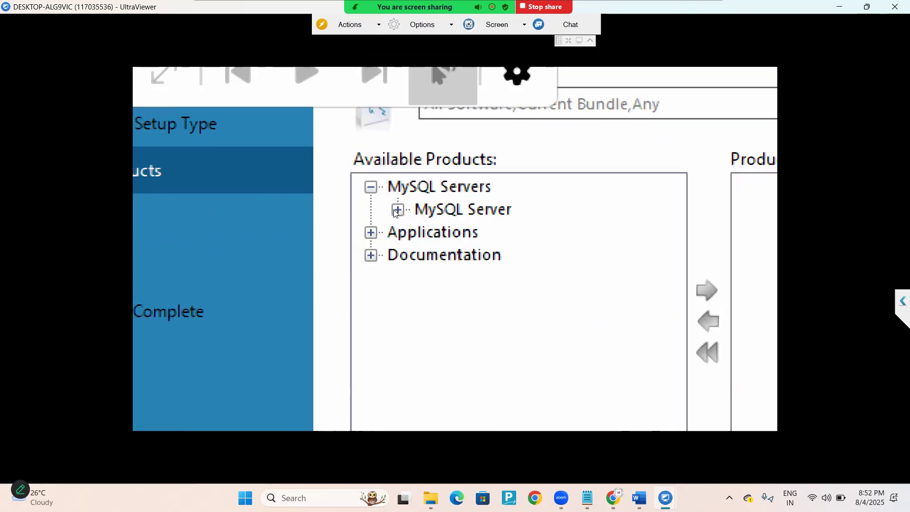
key("super+minus")
left_click(395, 209)
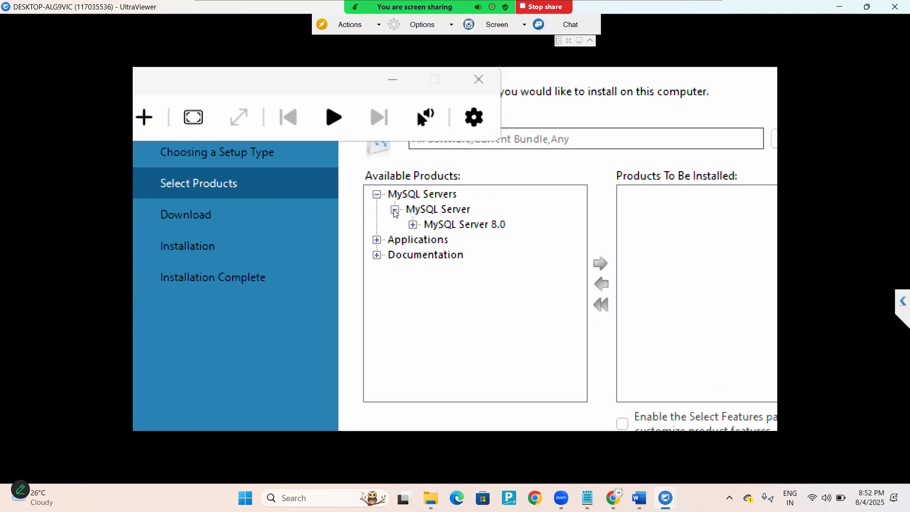
key("Down")
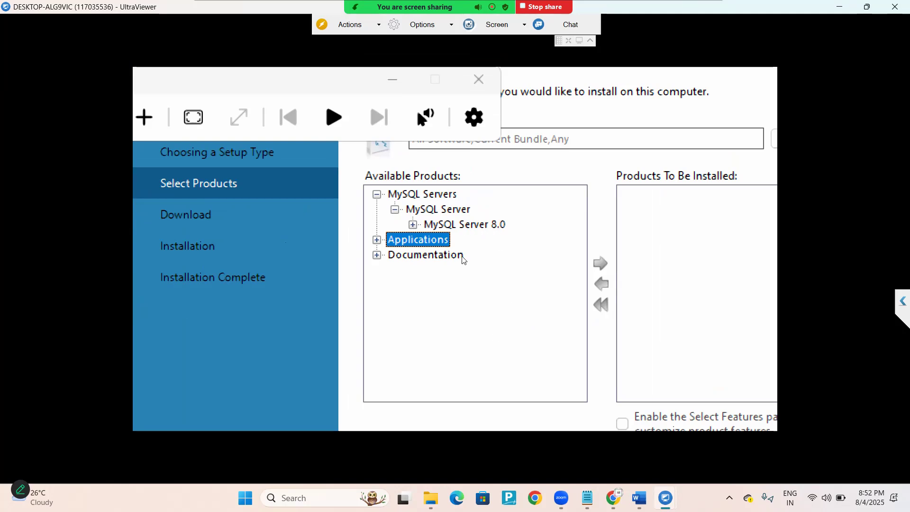
key("super+minus")
double_click(428, 232)
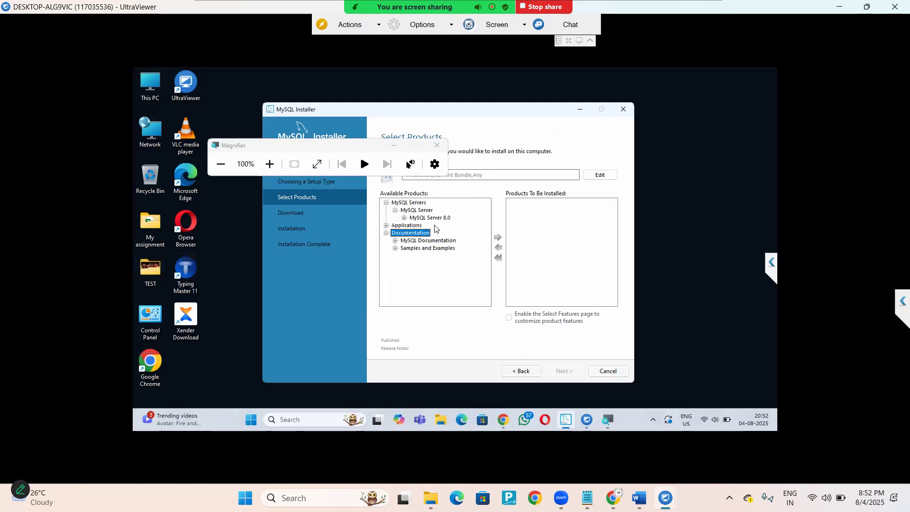
left_click(405, 218)
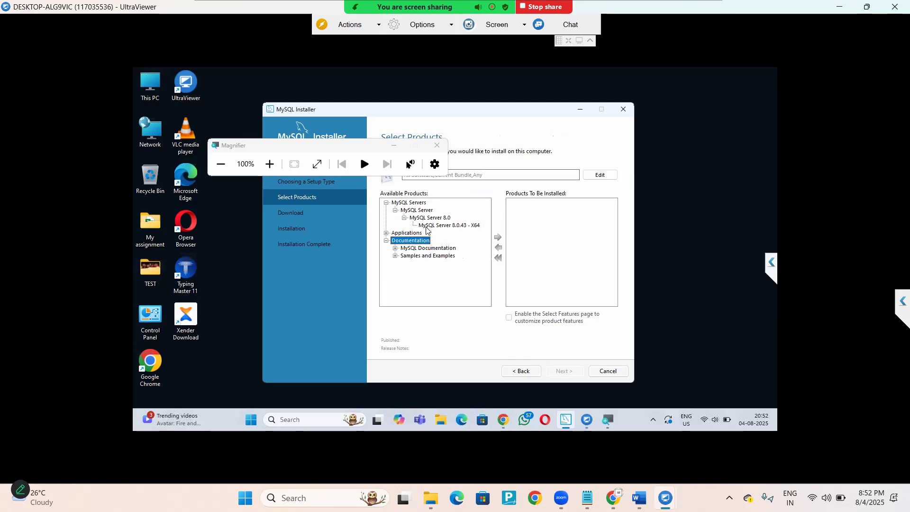
left_click(423, 226)
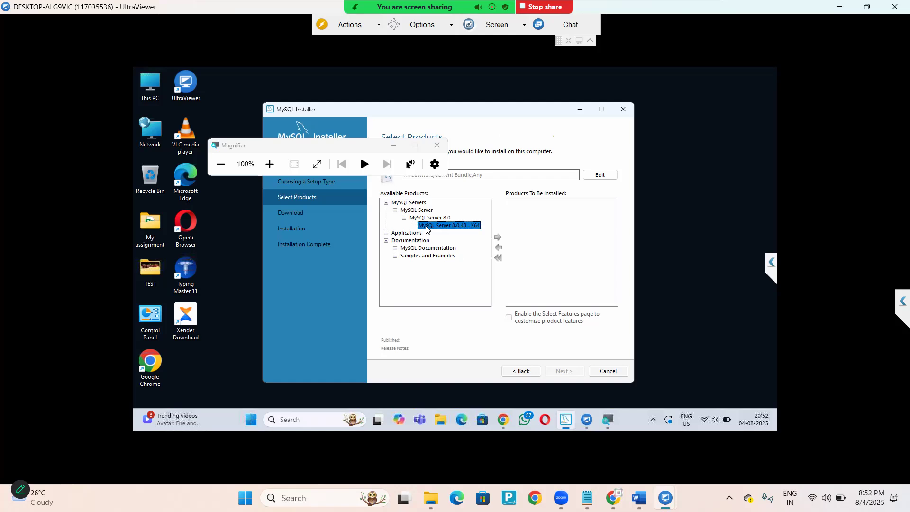
left_click(498, 238)
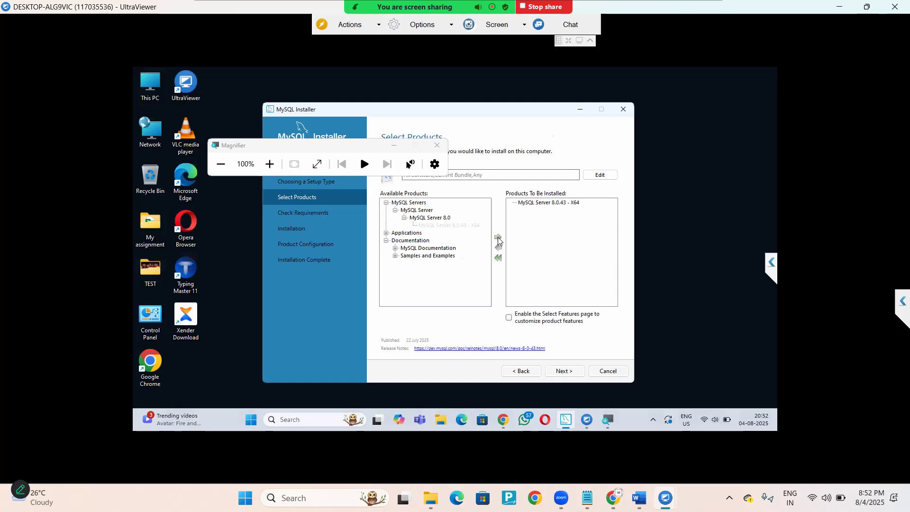
Expand Applications down to MySQL Workbench 8.0 and add MySQL Workbench 8.0.43 to the products to be installed
left_click(386, 233)
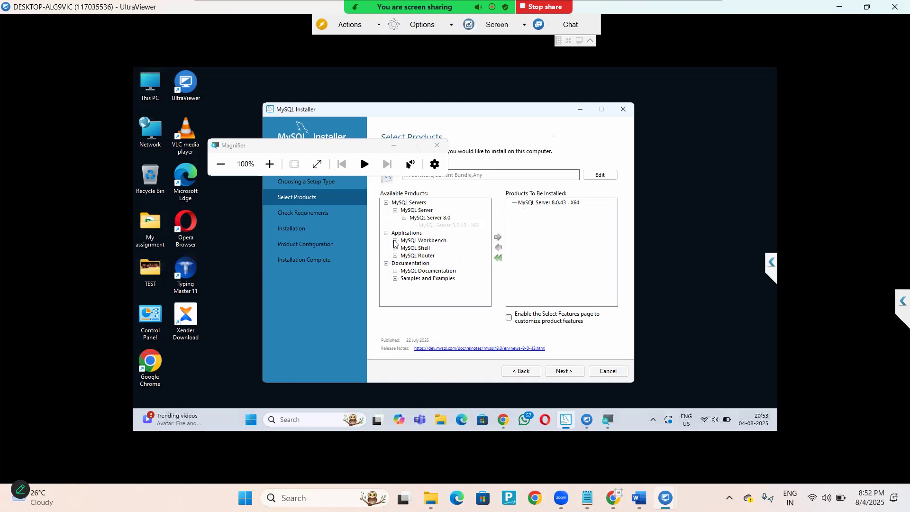
left_click(395, 241)
left_click(404, 248)
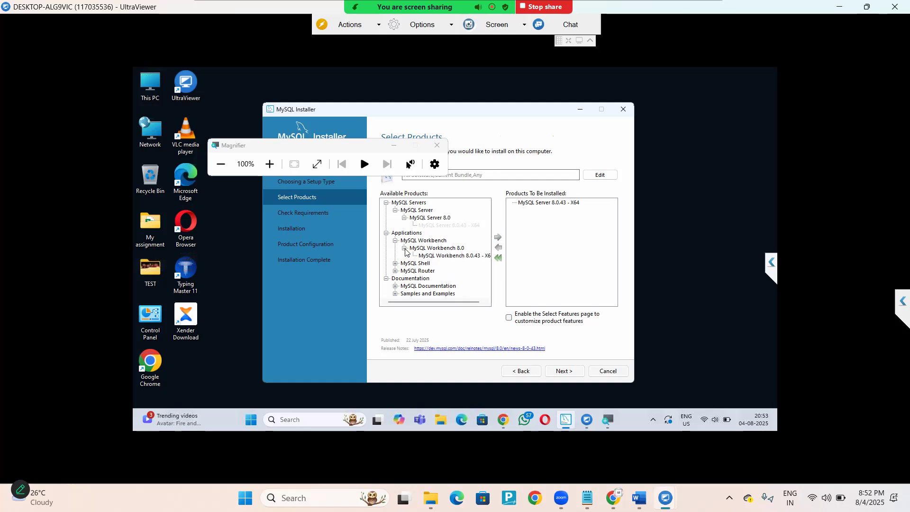
left_click(429, 256)
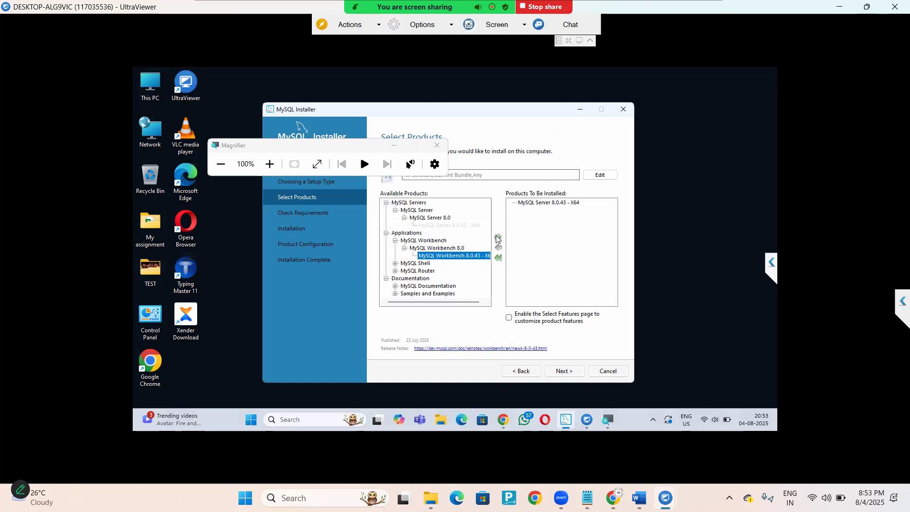
left_click(497, 237)
Add MySQL Shell 8.0.43 - X64 from the MySQL Shell 8.0 group to the products to be installed
left_click(395, 263)
left_click(404, 270)
left_click(445, 278)
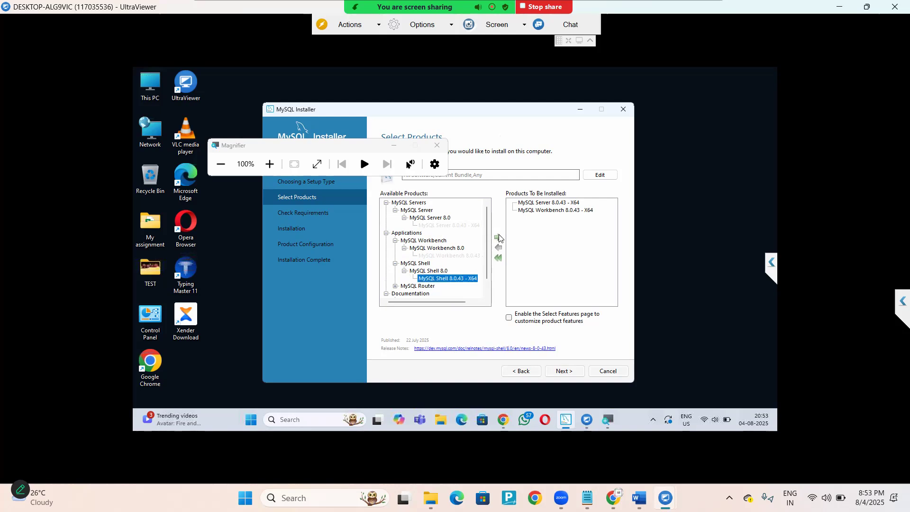
left_click(498, 237)
Add MySQL Router 8.0.43 - X64 from the MySQL Router 8.0 group to the products to be installed
left_click(395, 286)
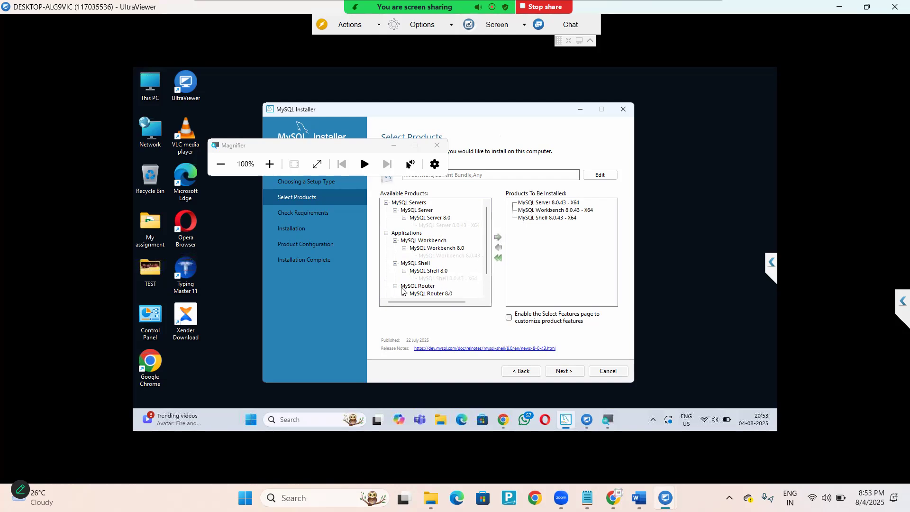
left_click(404, 293)
scroll(438, 298, "down", 1)
left_click(436, 293)
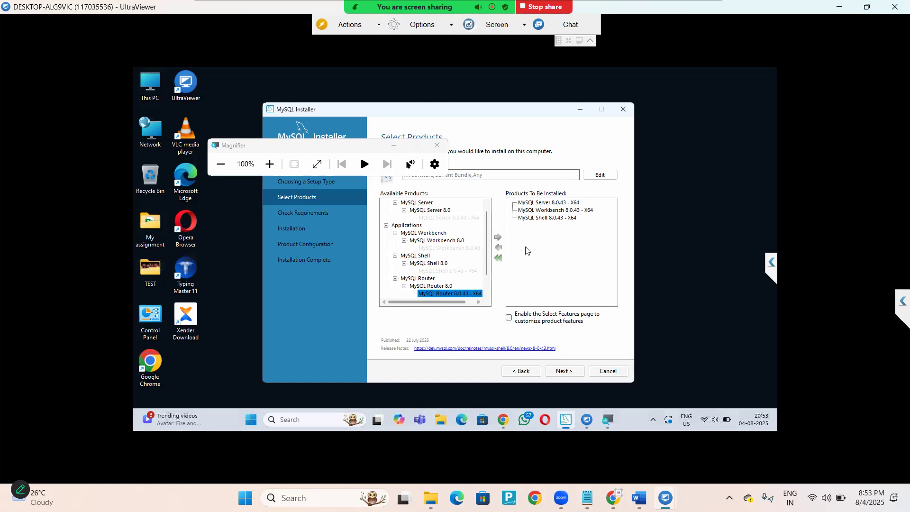
left_click(500, 241)
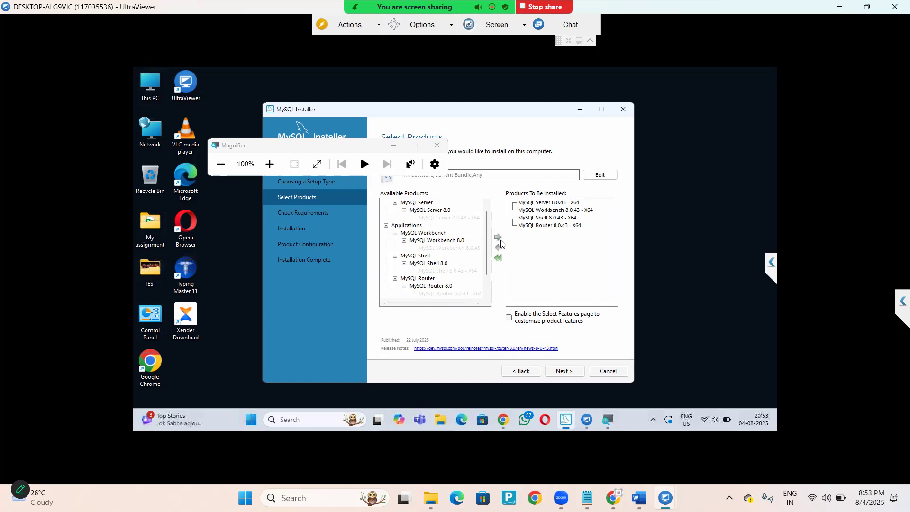
Check the Documentation group without adding anything from it, then continue to the requirements check
scroll(491, 286, "down", 1)
scroll(490, 287, "down", 1)
left_click(419, 282)
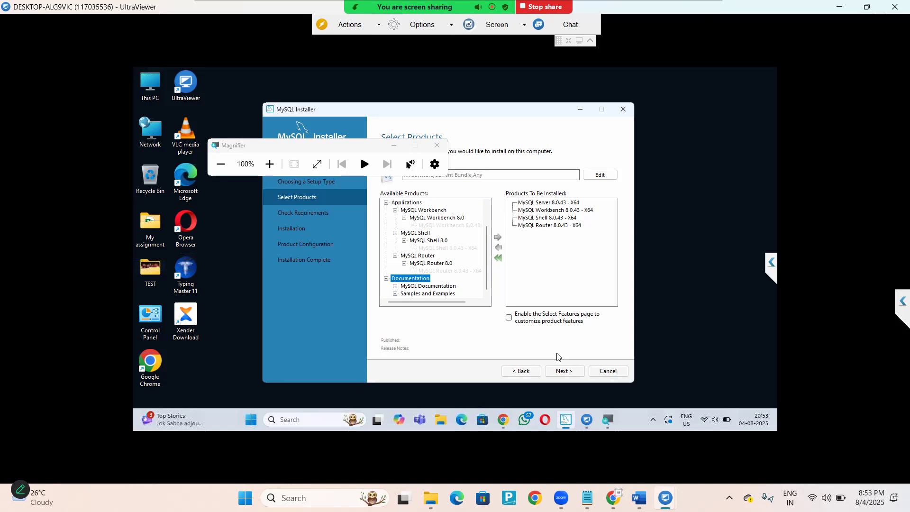
left_click_drag(503, 113, 487, 96)
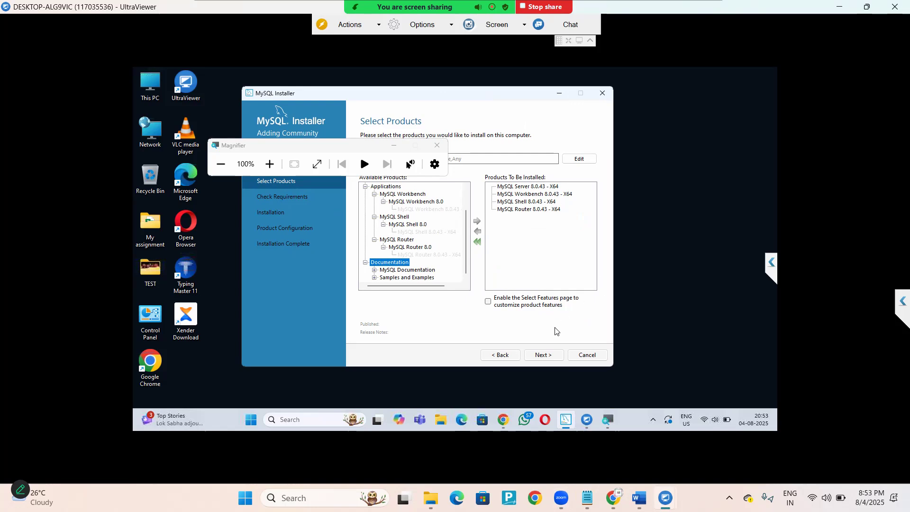
left_click(543, 355)
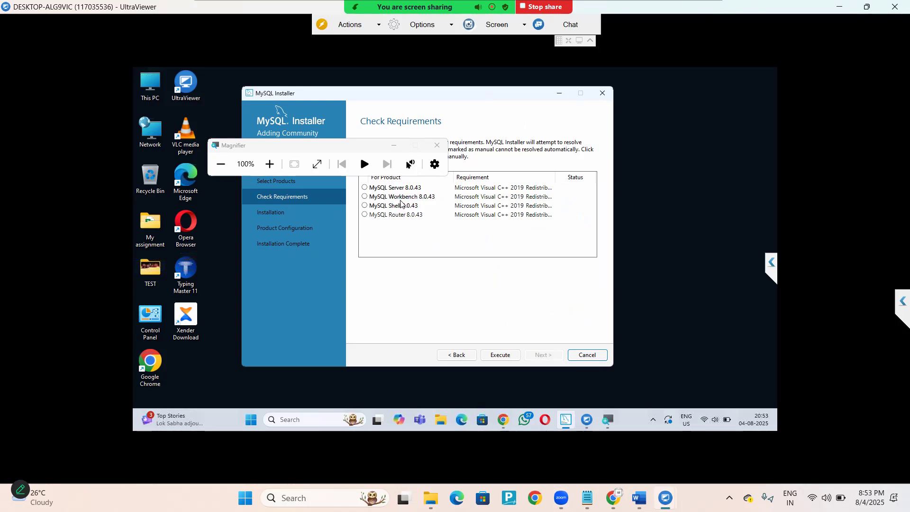
Resolve the requirements by accepting the license and installing Microsoft Visual C++ 2015-2019 Redistributable (x64), then close its setup
left_click(501, 357)
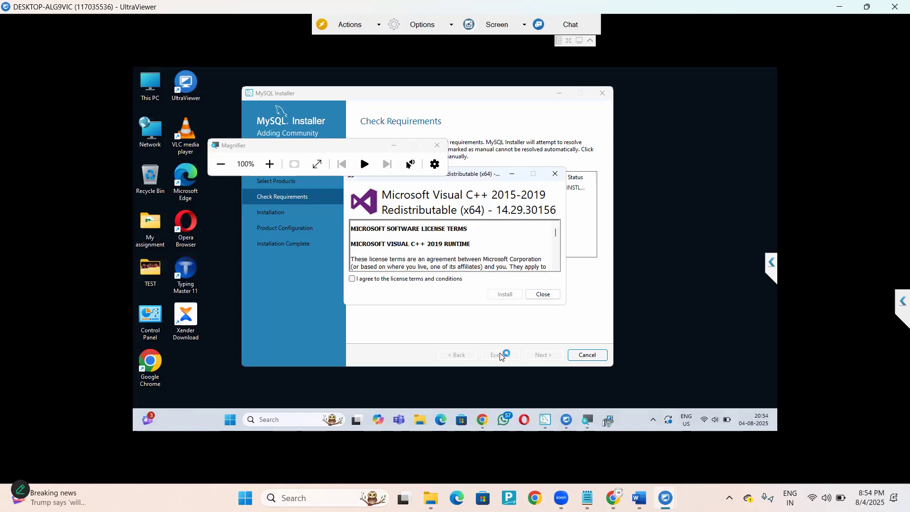
left_click(425, 279)
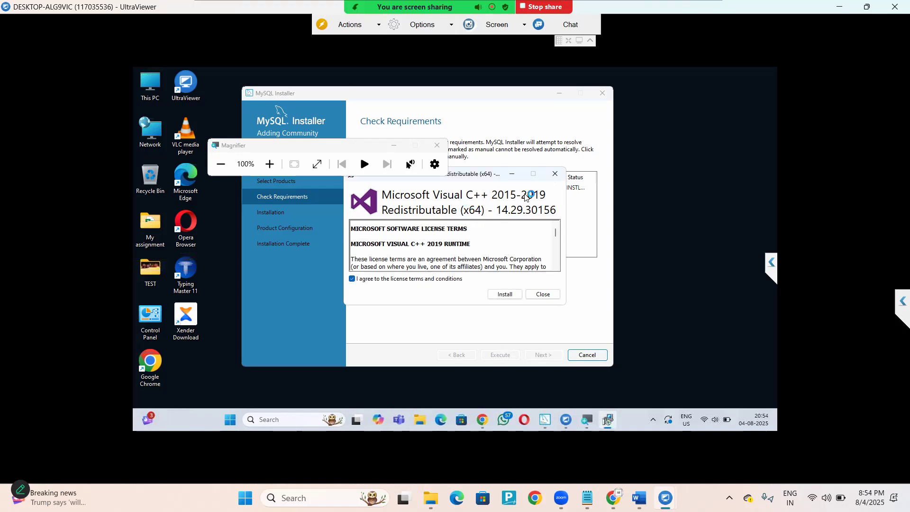
left_click(514, 296)
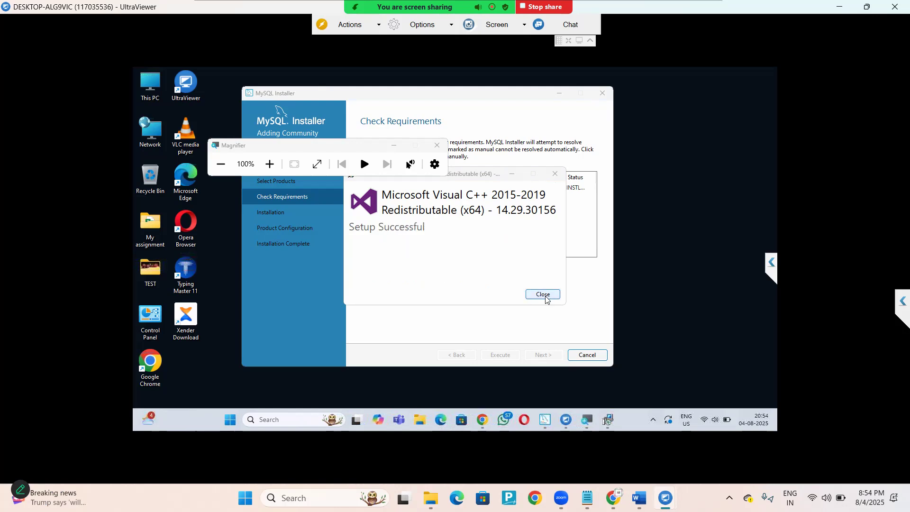
left_click(555, 174)
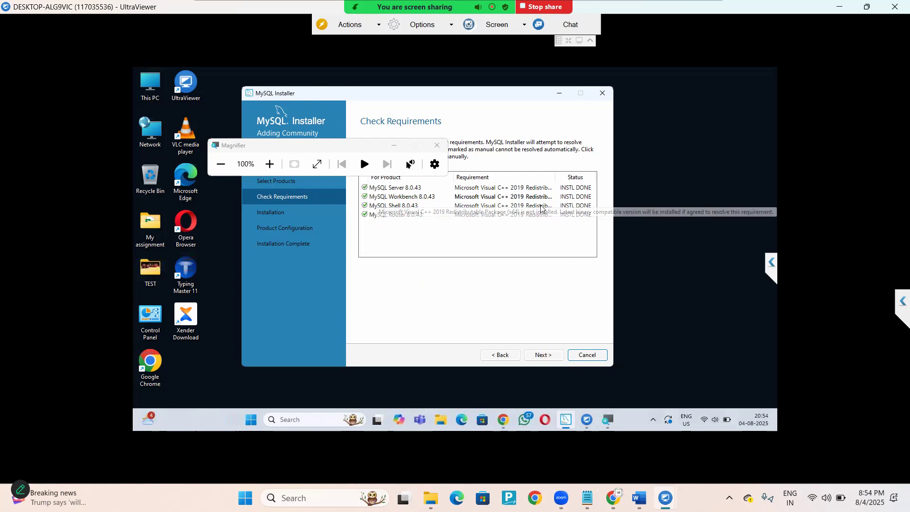
Install the MySQL Server, Workbench, Shell and Router 8.0.43 packages and continue to product configuration
left_click(545, 358)
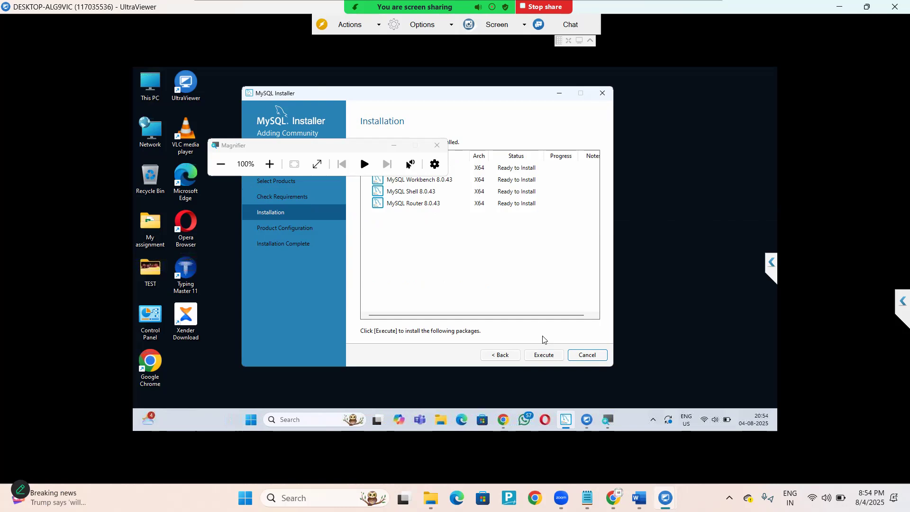
left_click(547, 355)
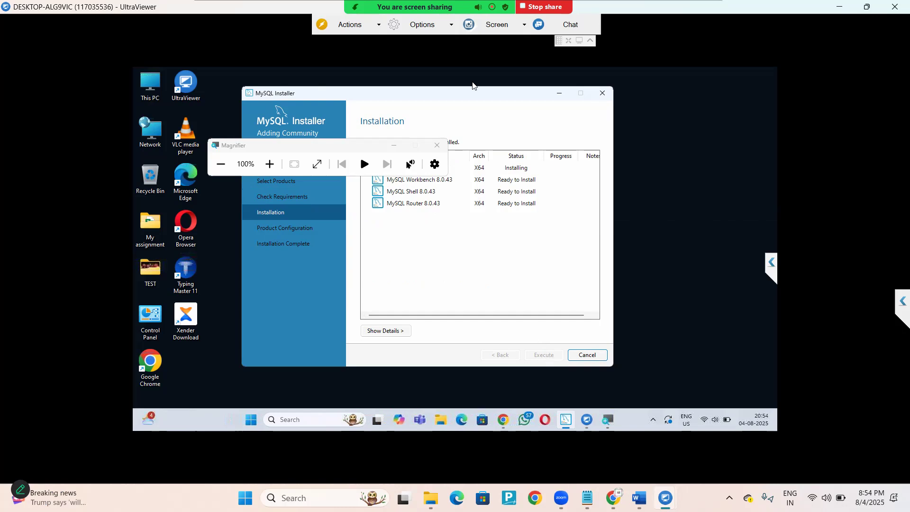
left_click_drag(314, 145, 646, 311)
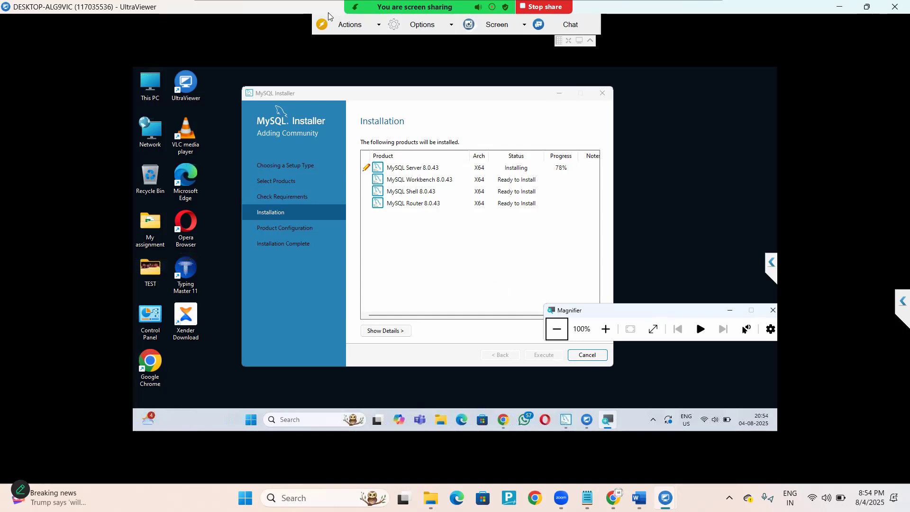
mouse_move(328, 16)
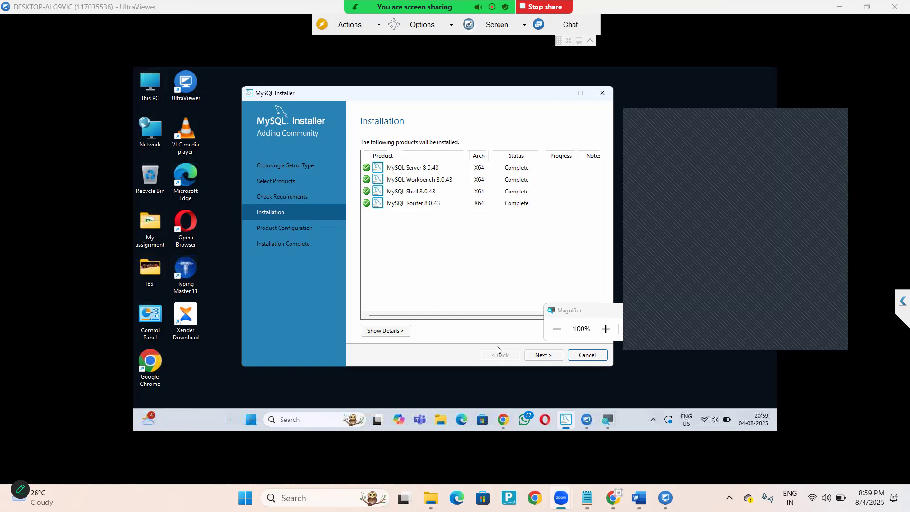
left_click(542, 357)
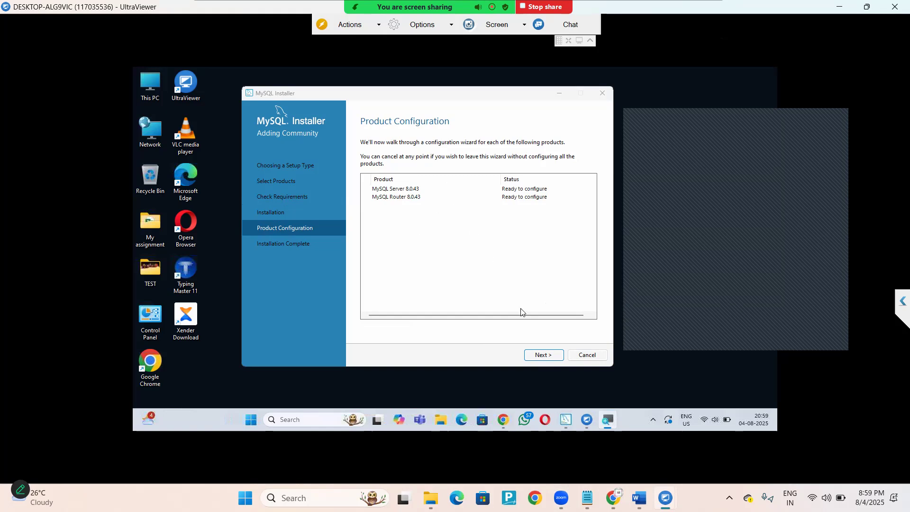
Configure MySQL Server as Development Computer with TCP/IP port 3306, keep strong password encryption, and continue to Accounts and Roles
left_click(543, 357)
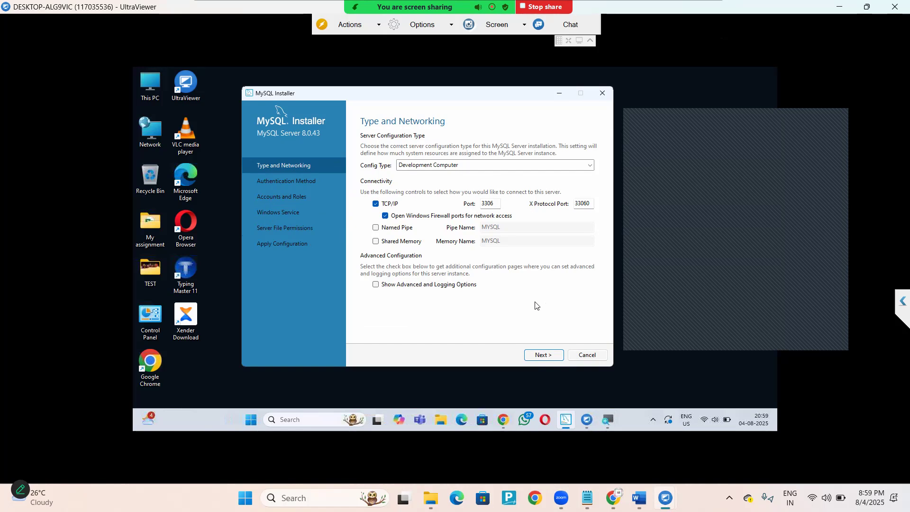
left_click(548, 356)
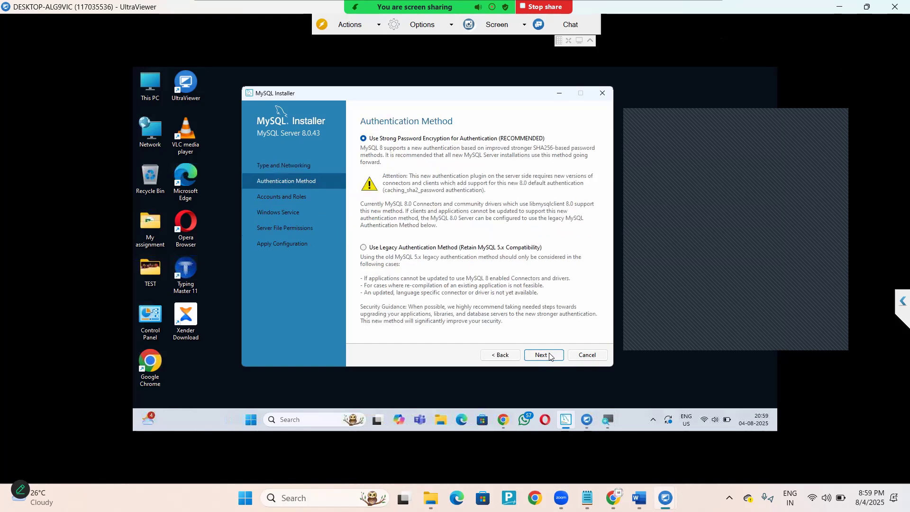
left_click(510, 356)
left_click_drag(497, 203, 475, 204)
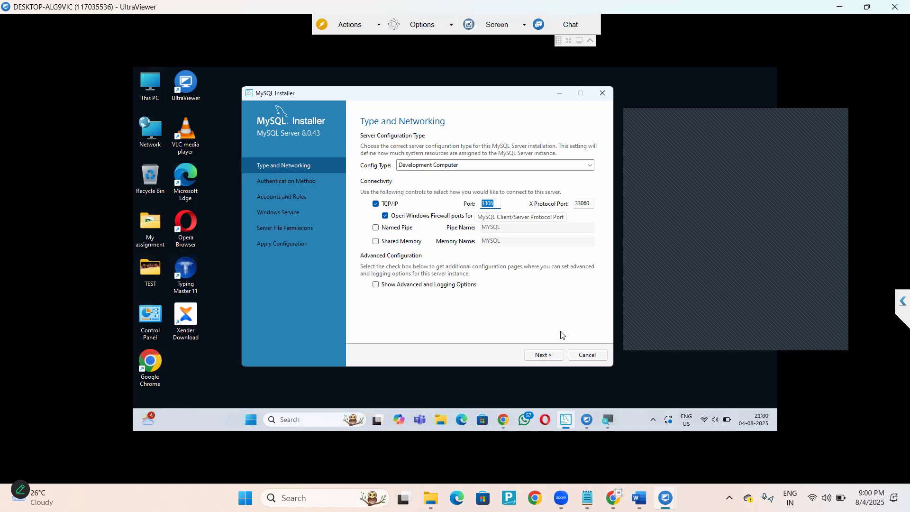
left_click(543, 354)
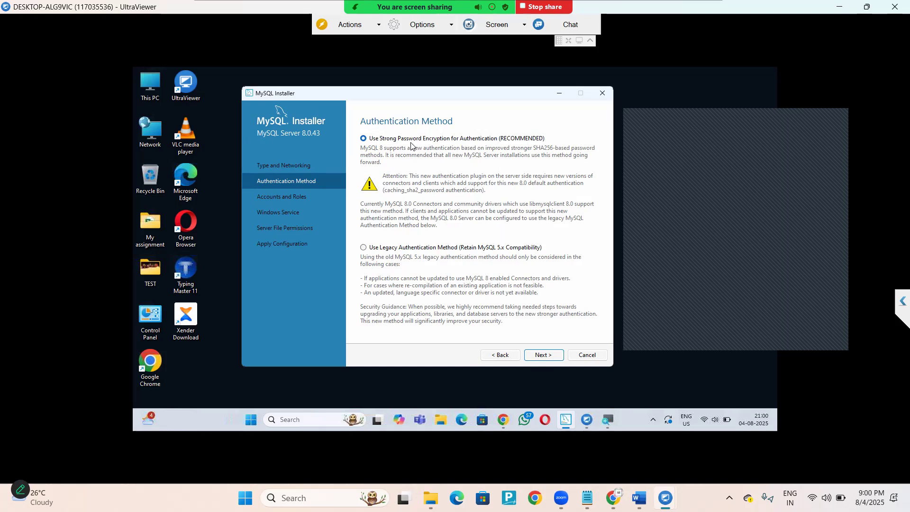
left_click(544, 356)
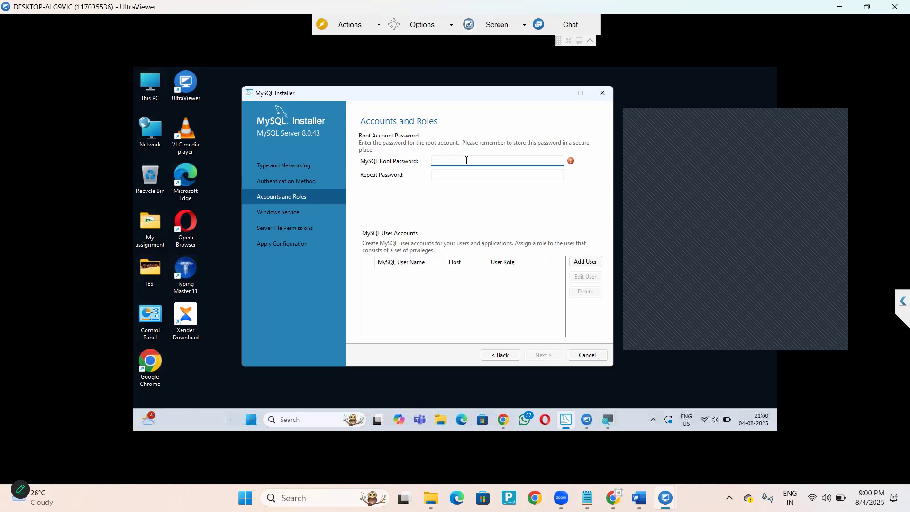
Enter and repeat the MySQL root password, add no further user accounts, and continue to the Windows Service settings
type("•••••")
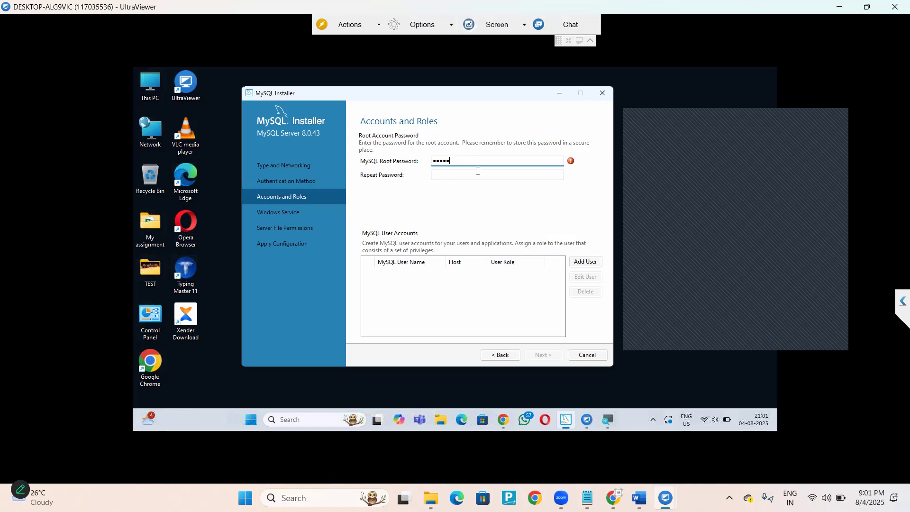
left_click(462, 174)
type("•••••")
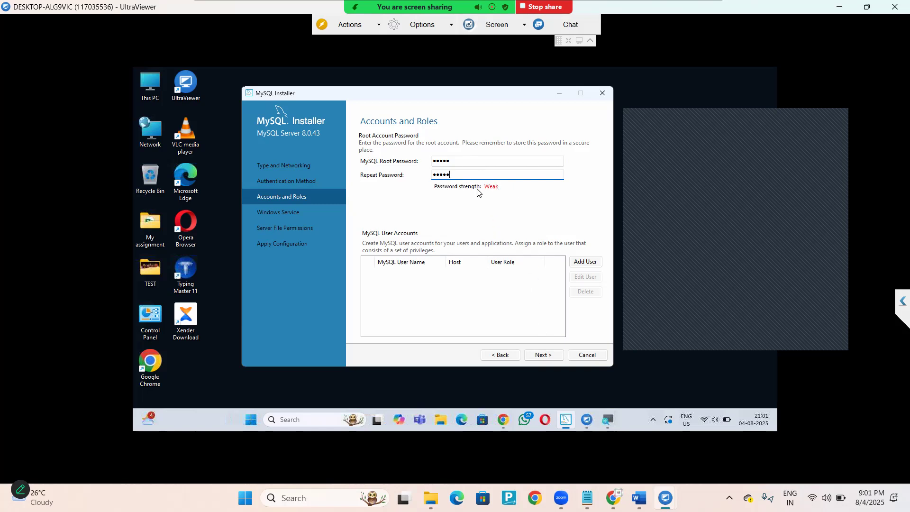
left_click(542, 356)
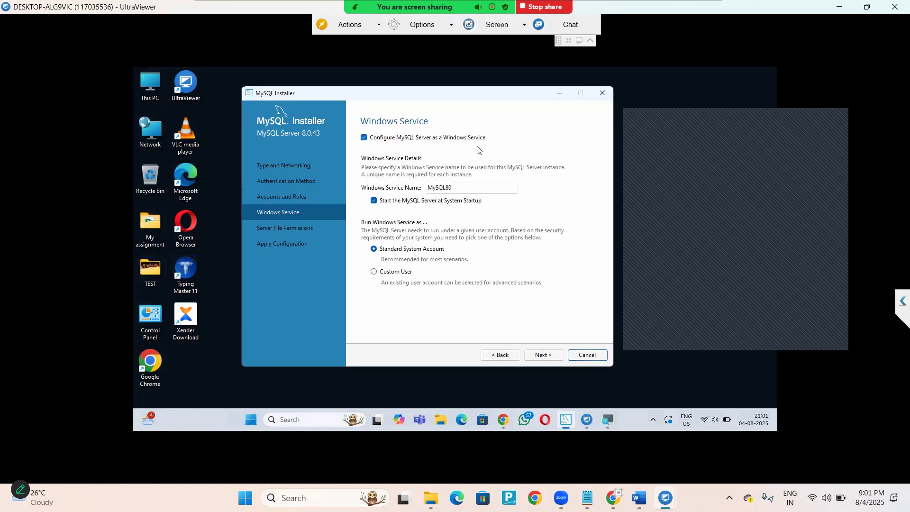
Keep the MySQL80 Windows Service and full-access file permission settings, apply the MySQL Server configuration, and finish it
left_click(534, 359)
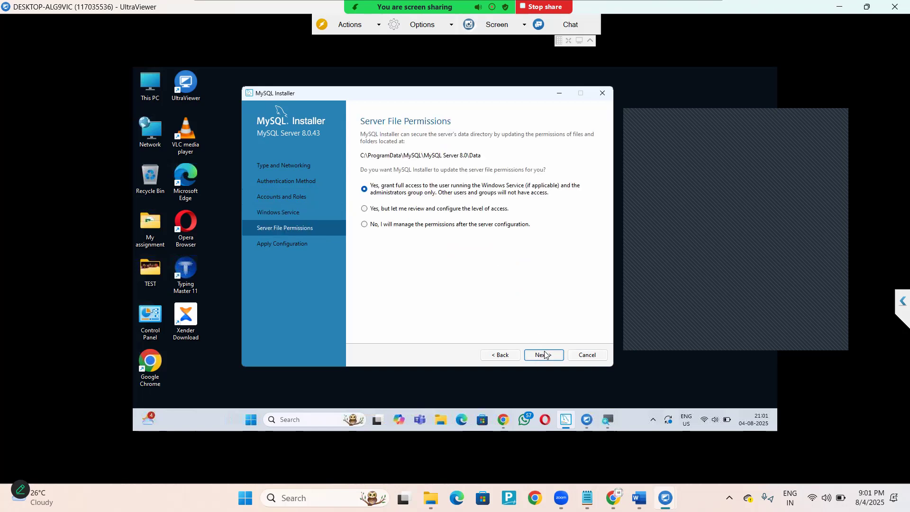
left_click(544, 355)
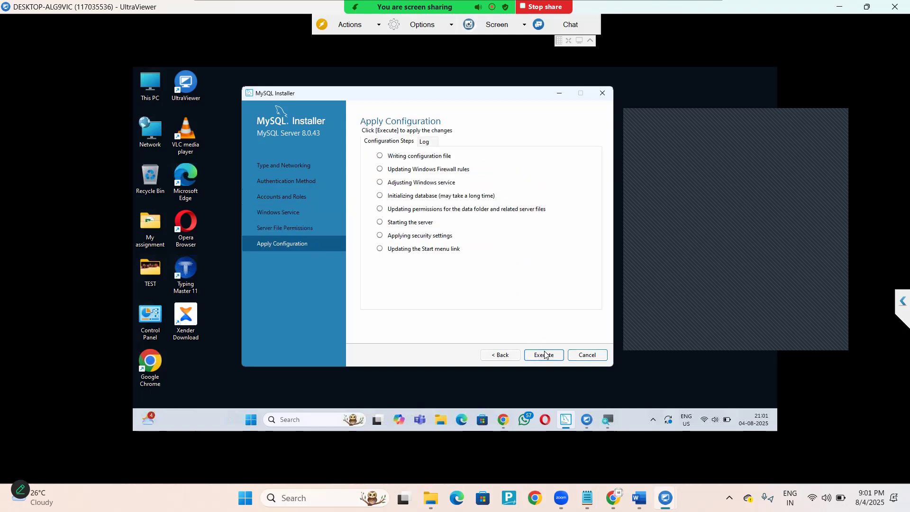
left_click(544, 355)
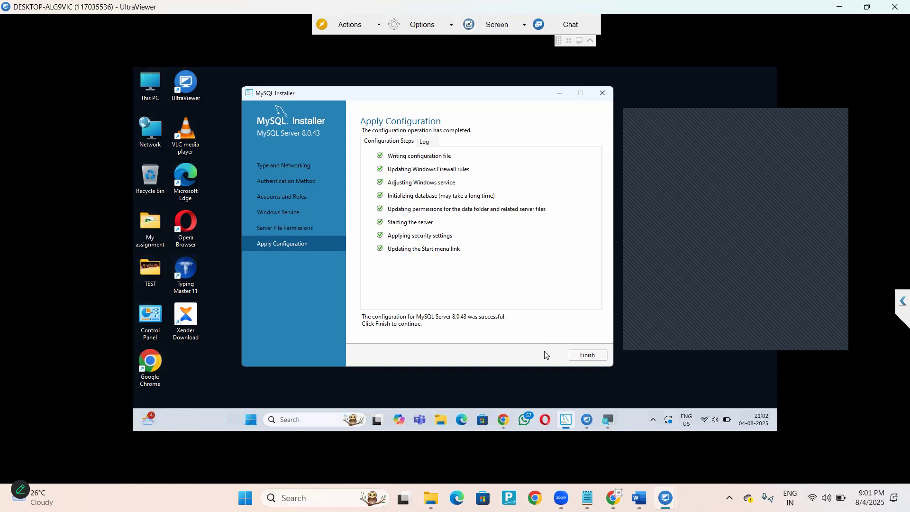
left_click(590, 357)
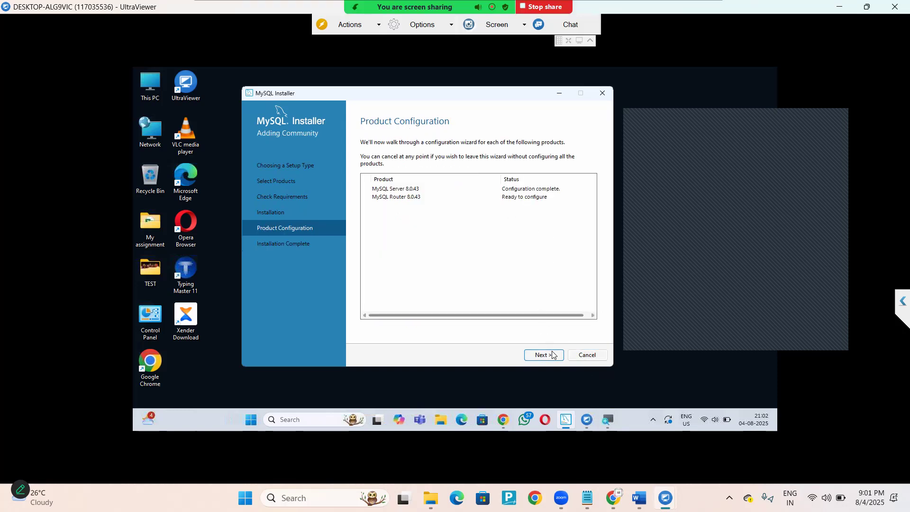
Keep the default MySQL Router configuration and complete the installation with MySQL Workbench and MySQL Shell set to start after setup
left_click(550, 355)
left_click(541, 356)
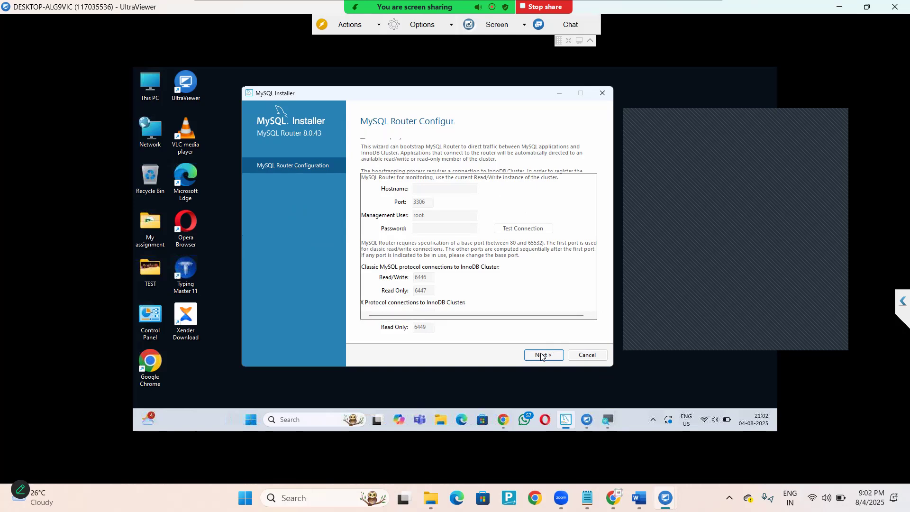
left_click(542, 356)
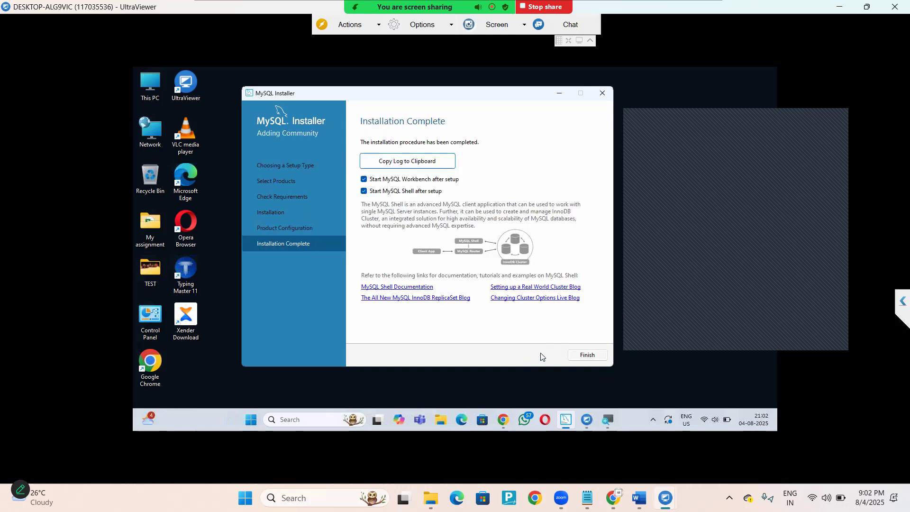
left_click(582, 355)
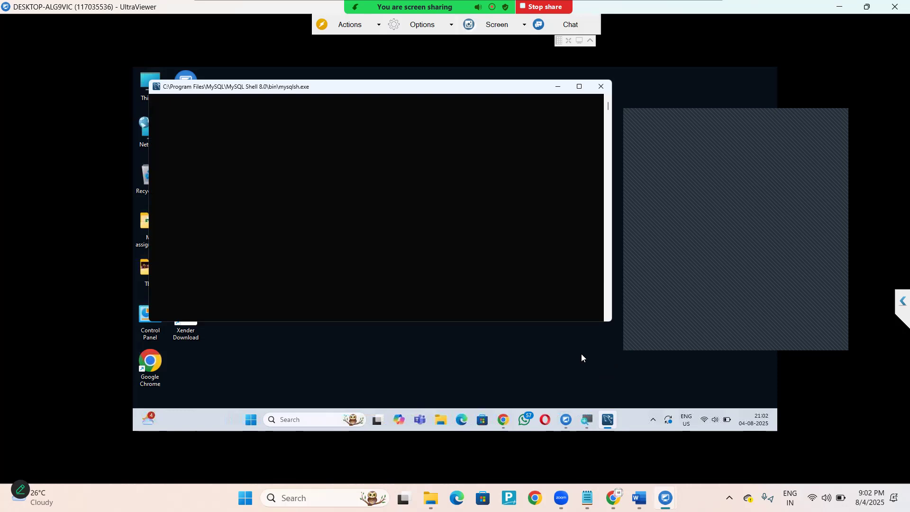
Bring up MySQL Workbench, open a new SQL query tab to view its editor, and close Workbench
left_click_drag(490, 87, 497, 270)
double_click(371, 126)
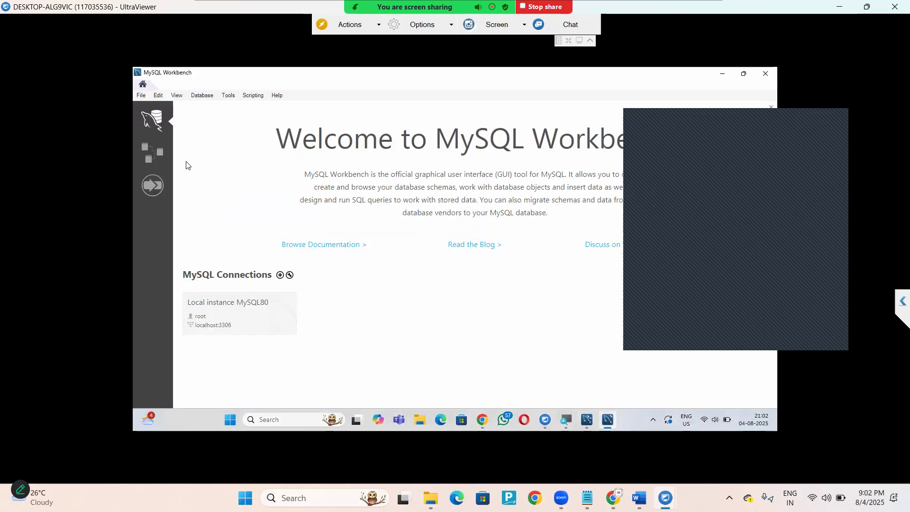
left_click(833, 110)
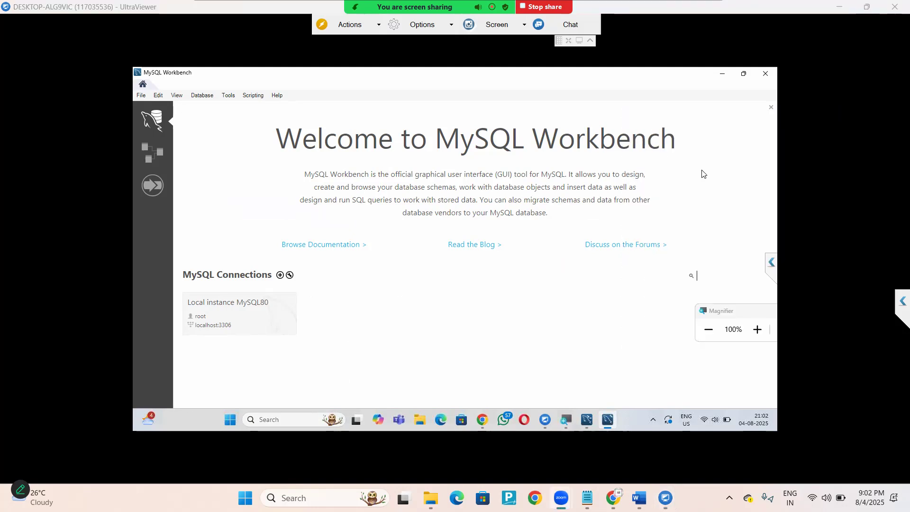
left_click(141, 96)
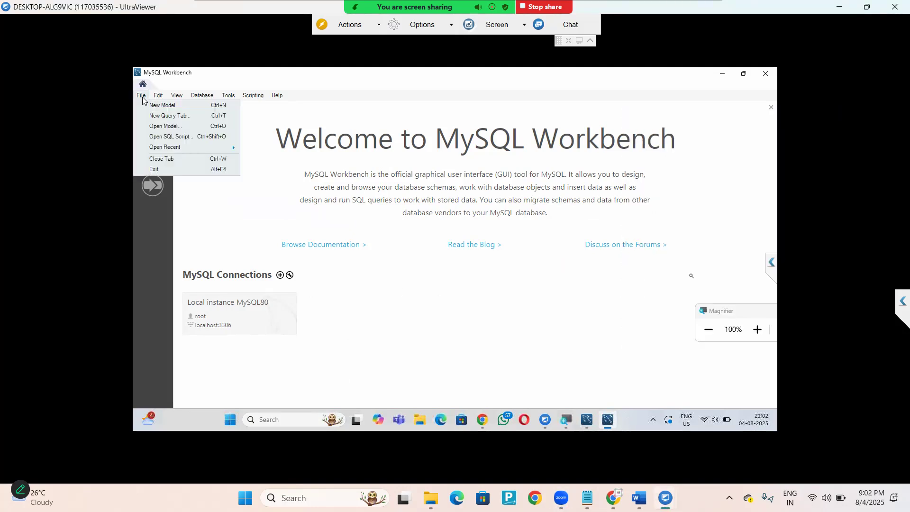
left_click(162, 116)
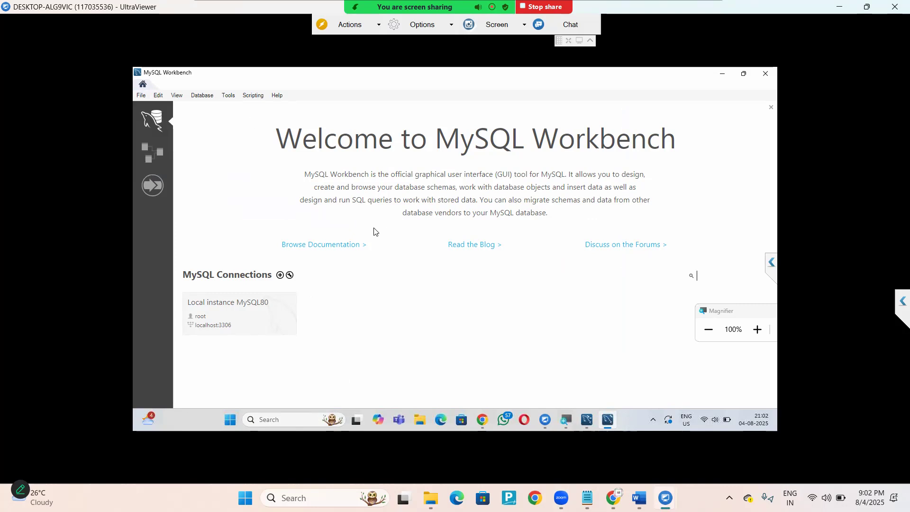
key("ctrl+t")
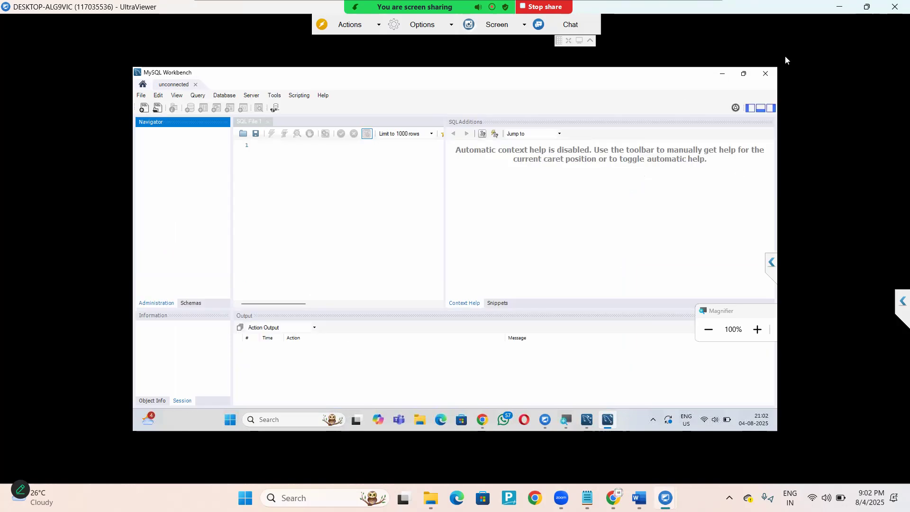
left_click(765, 75)
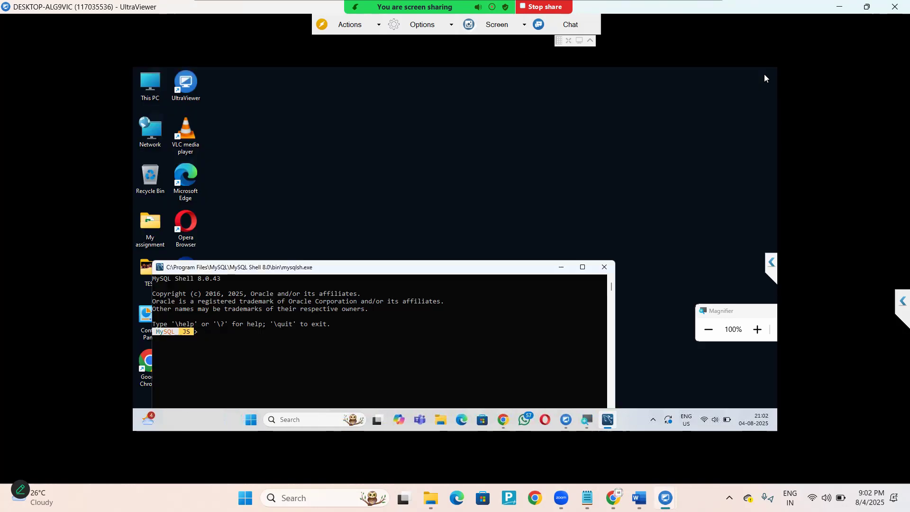
Close MySQL Shell and open Command Prompt in a maximized window on the remote computer
left_click_drag(320, 263, 421, 101)
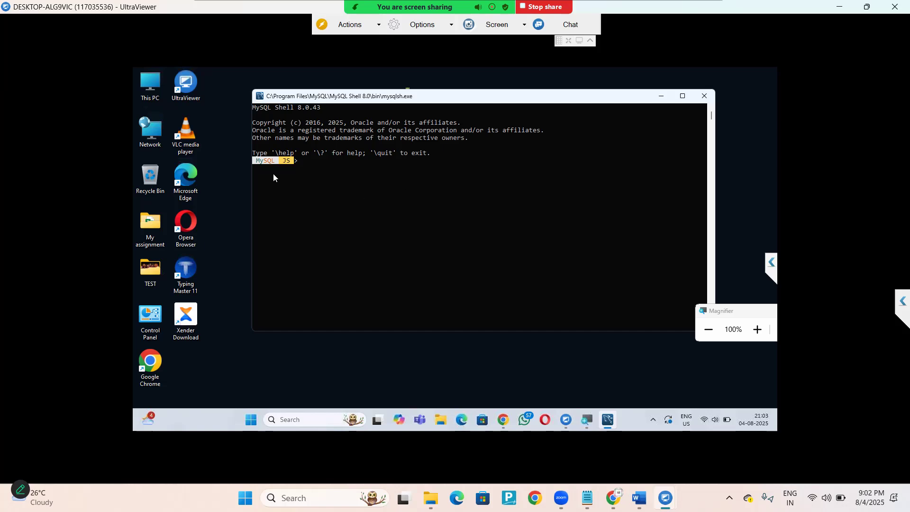
left_click(704, 97)
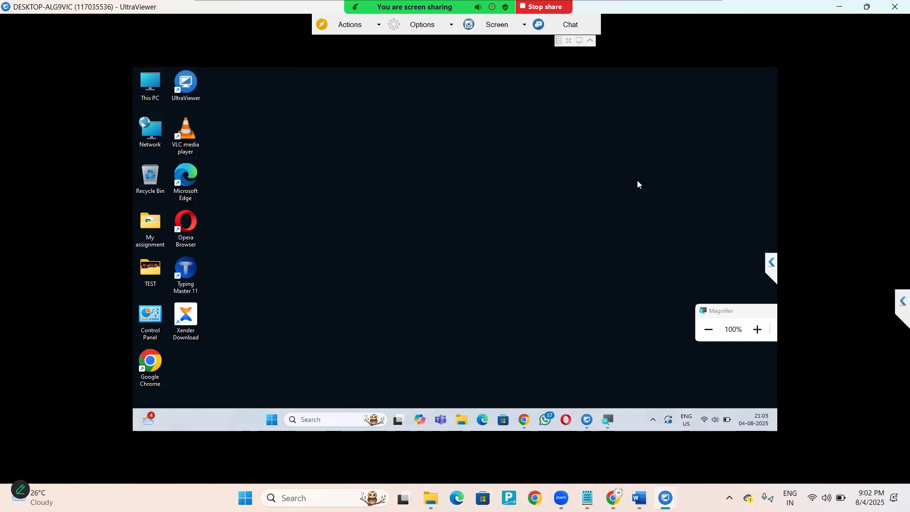
key("super")
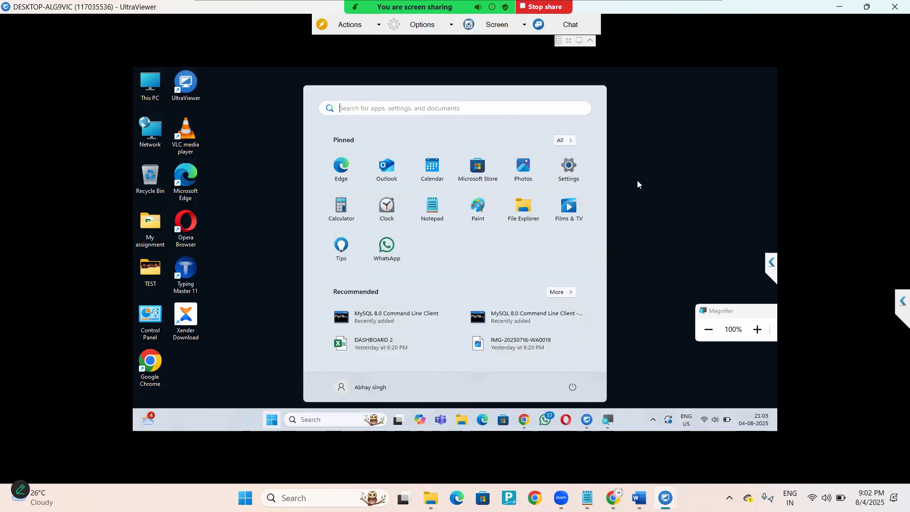
type("camera")
type("cmd")
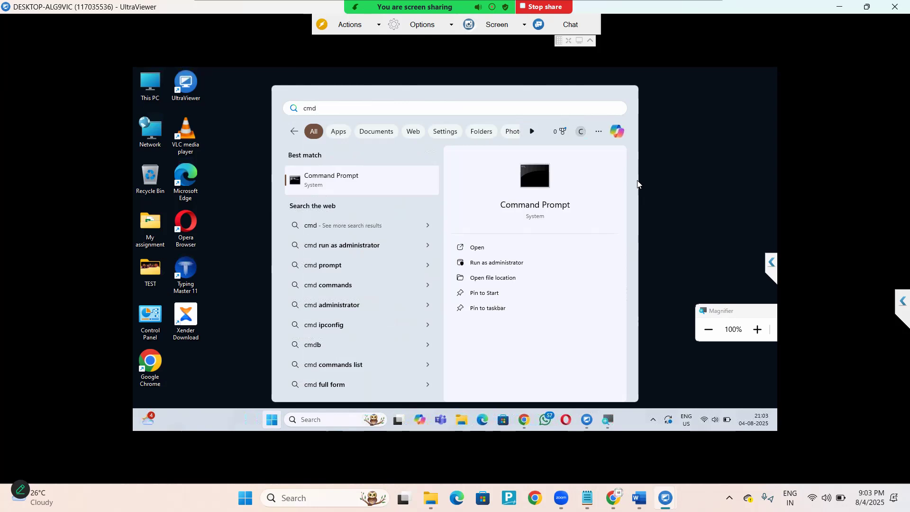
key("Return")
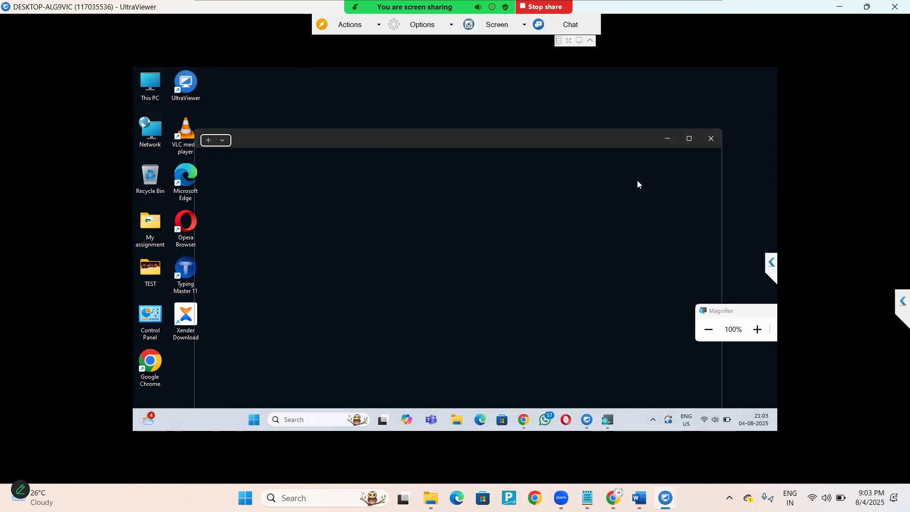
left_click(688, 138)
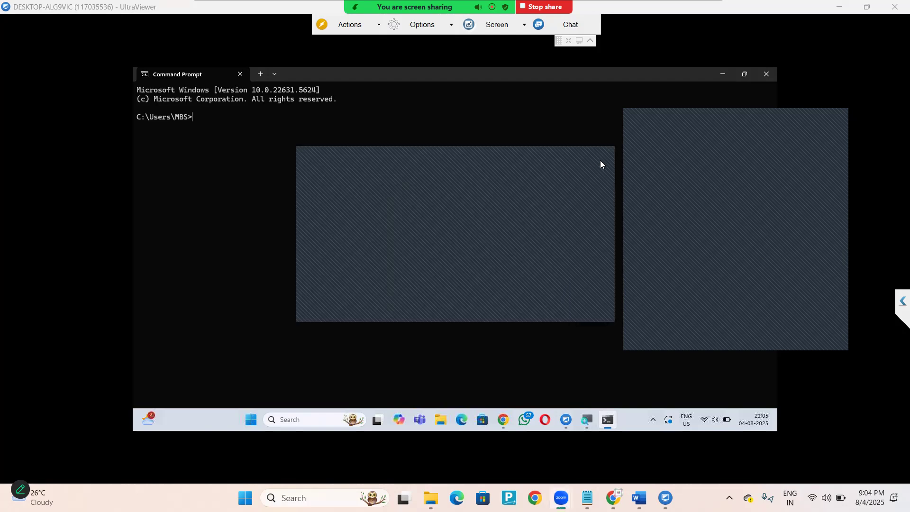
Leave the UltraViewer windows and switch to the empty note in Notepad on the local computer
left_click(601, 162)
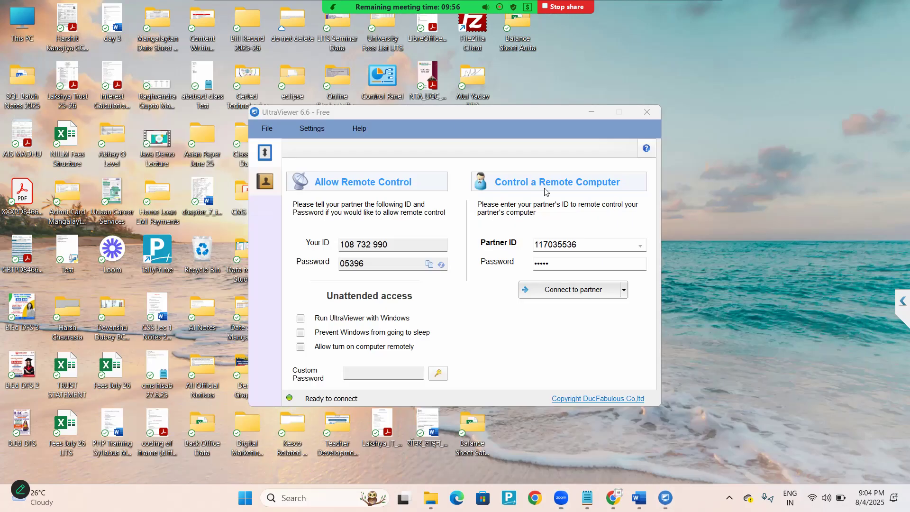
left_click(581, 111)
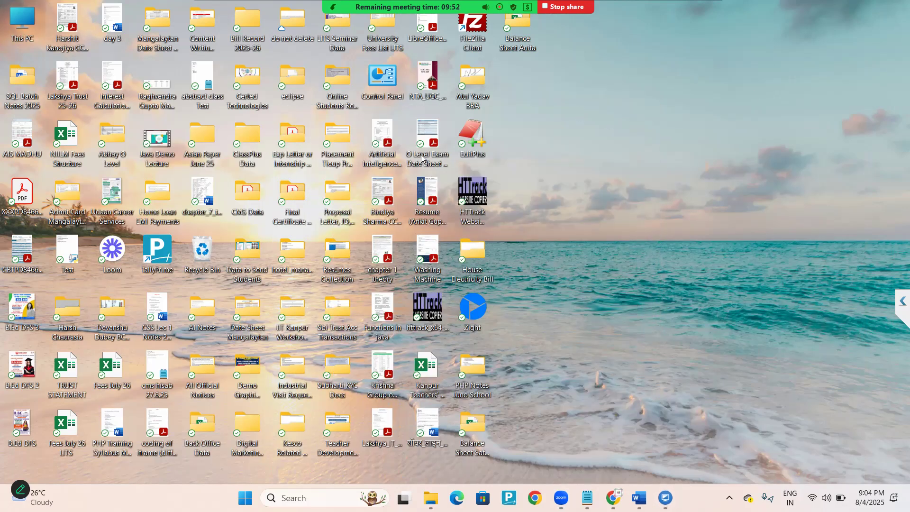
left_click(587, 497)
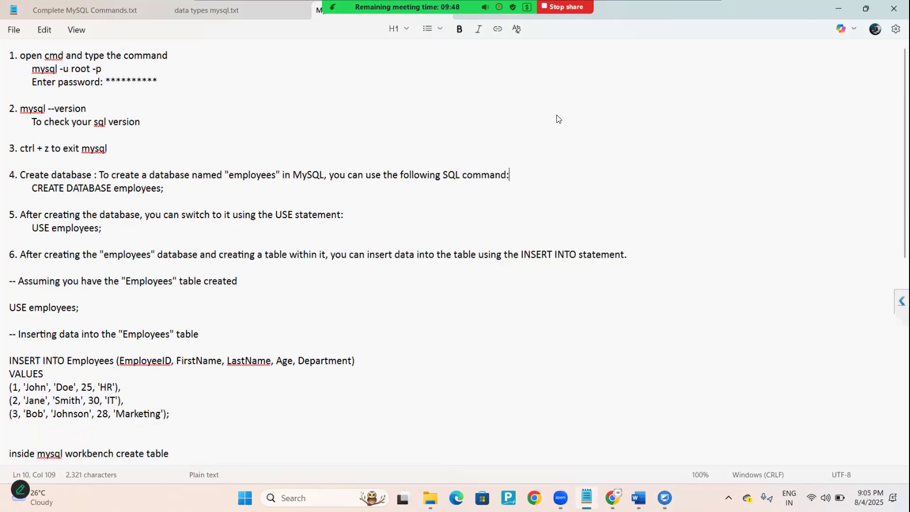
key("ctrl+Tab")
scroll(493, 199, "up", 9)
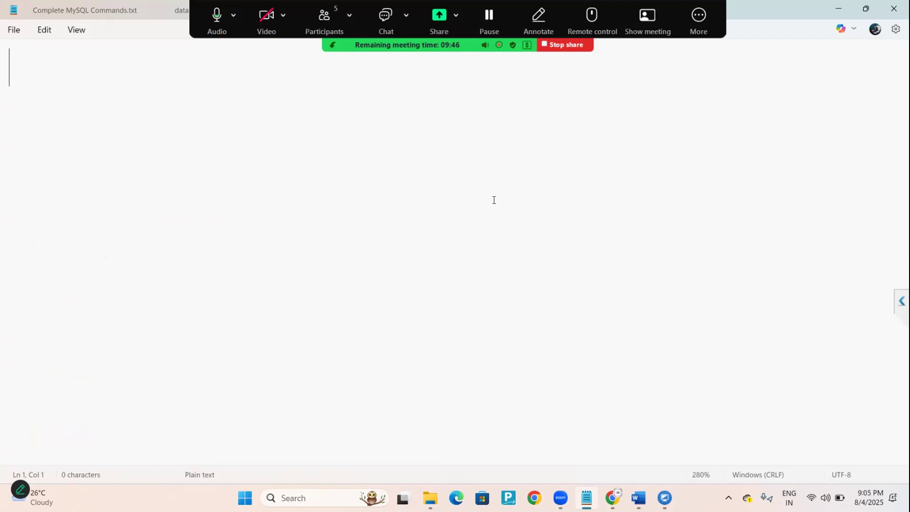
Write "SQL -> Connect -> CMD (Command Prompt)" as the first line of the note
type("SQL -")
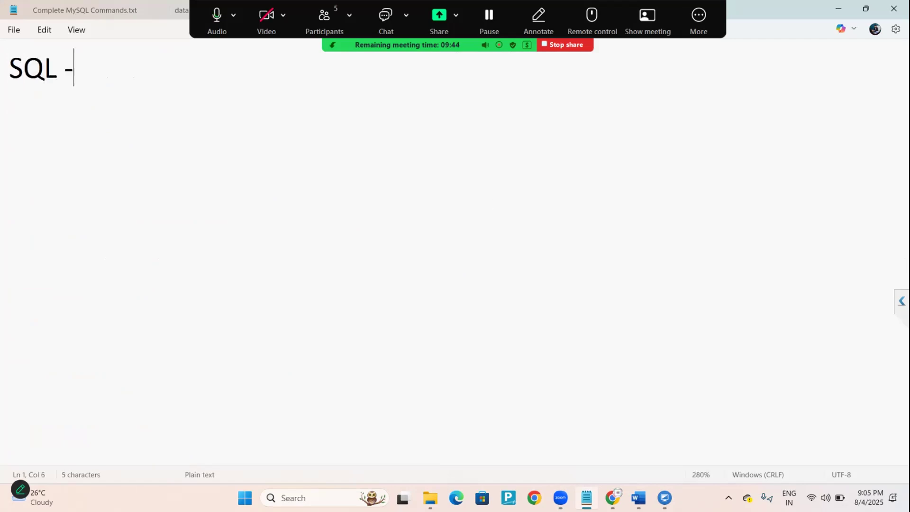
type("> Connefct")
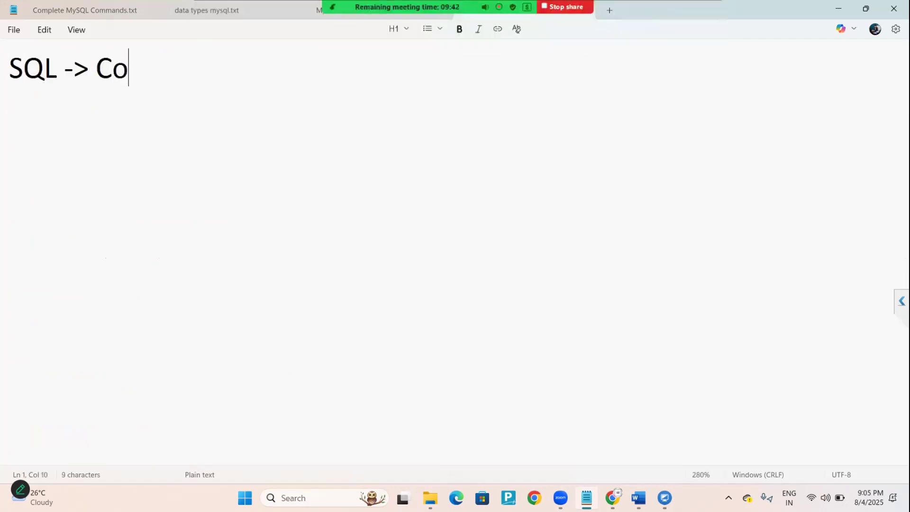
key("BackSpace")
key("BackSpace")
key("BackSpace")
key("BackSpace")
type("ct ->")
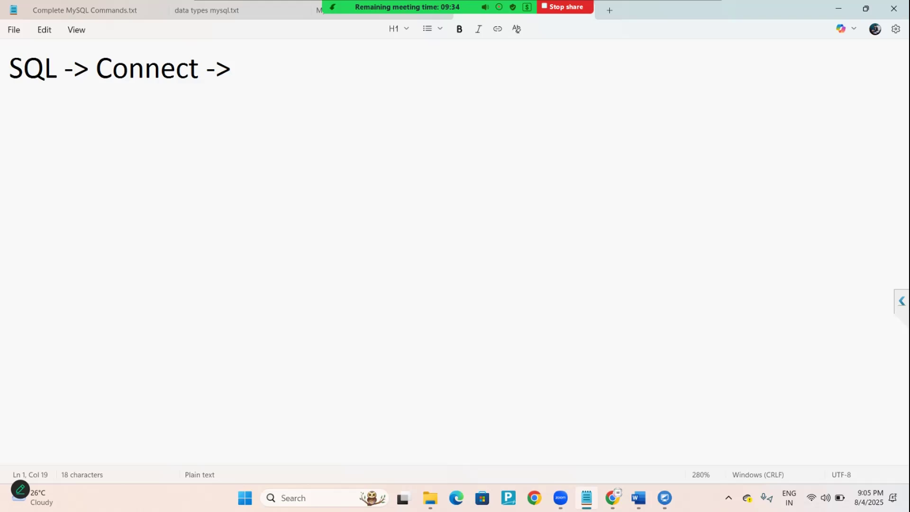
type("CMD ")
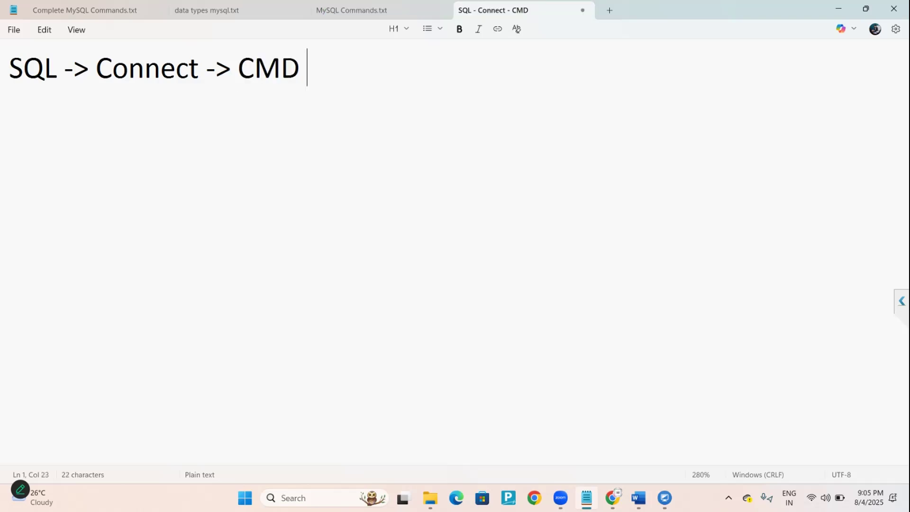
type("(Command Prompt)")
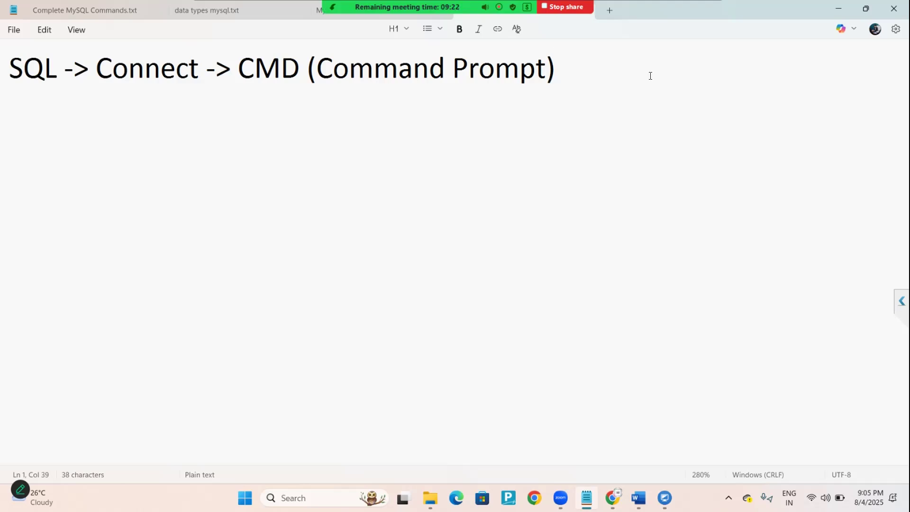
Add the line "SQL path -> CMD Set" three lines below the first line of the note
key("Return")
key("Return")
key("Return")
type("SQ")
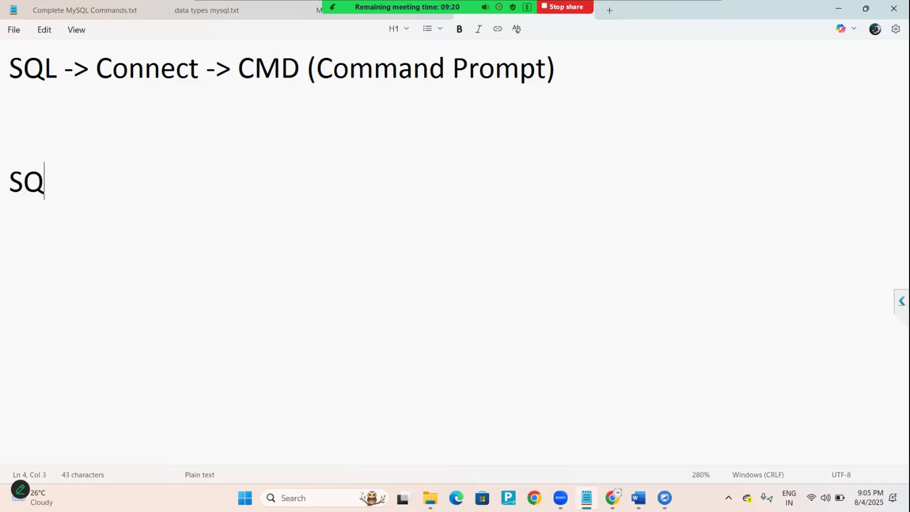
type("L path ")
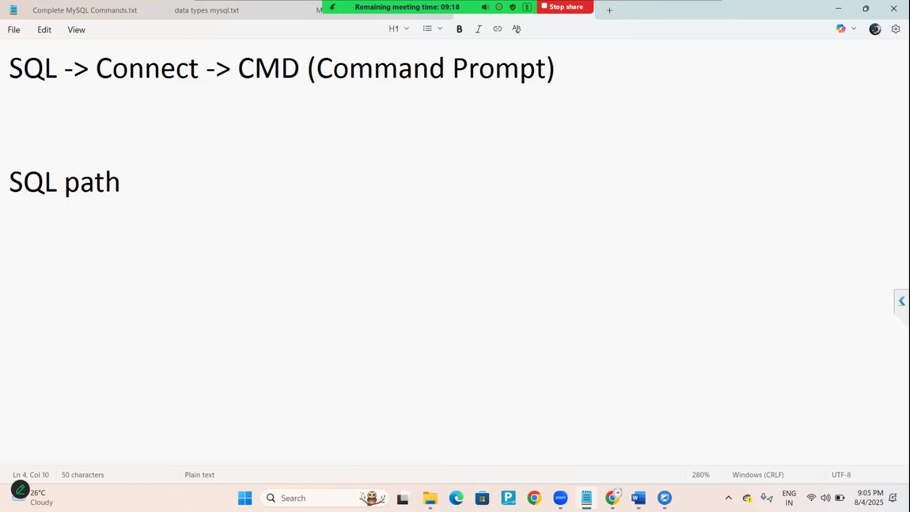
type("-> CMD Set")
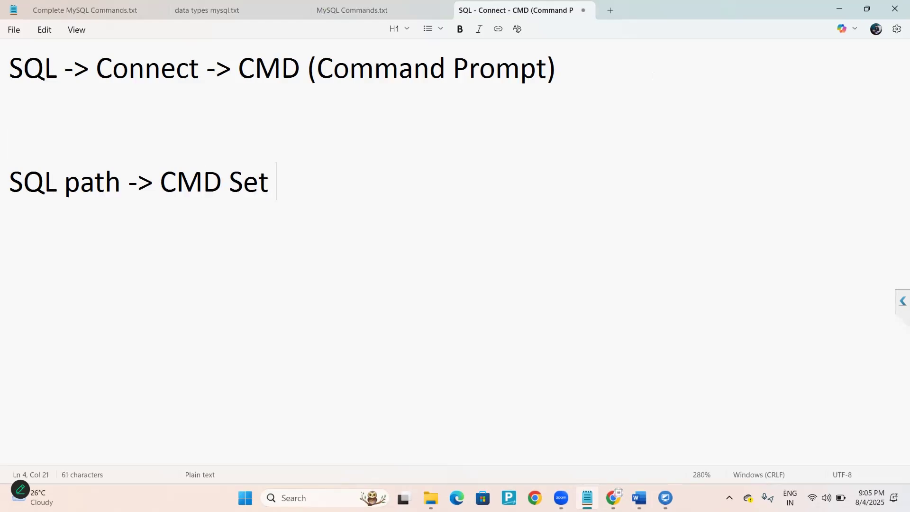
Minimize the note and open the folder C:\Program Files\MySQL\MySQL Server 8.0\bin on the local computer
left_click(839, 10)
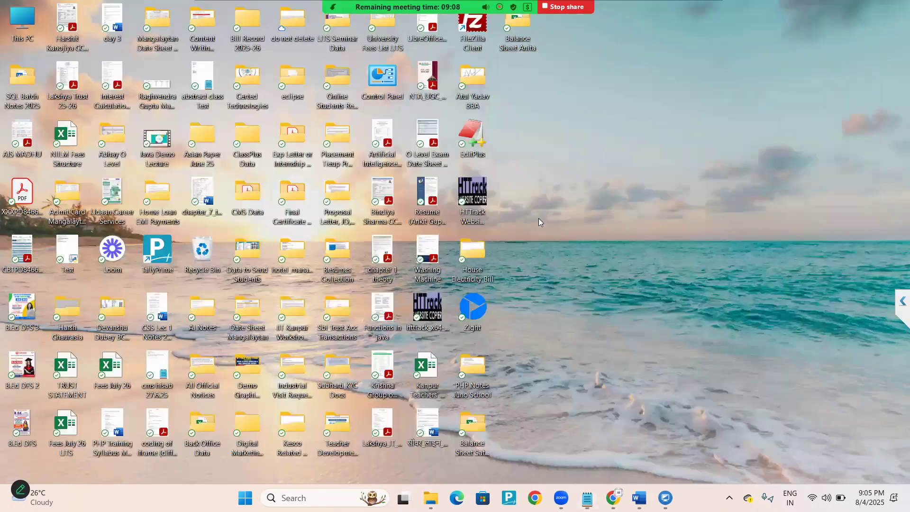
double_click(13, 24)
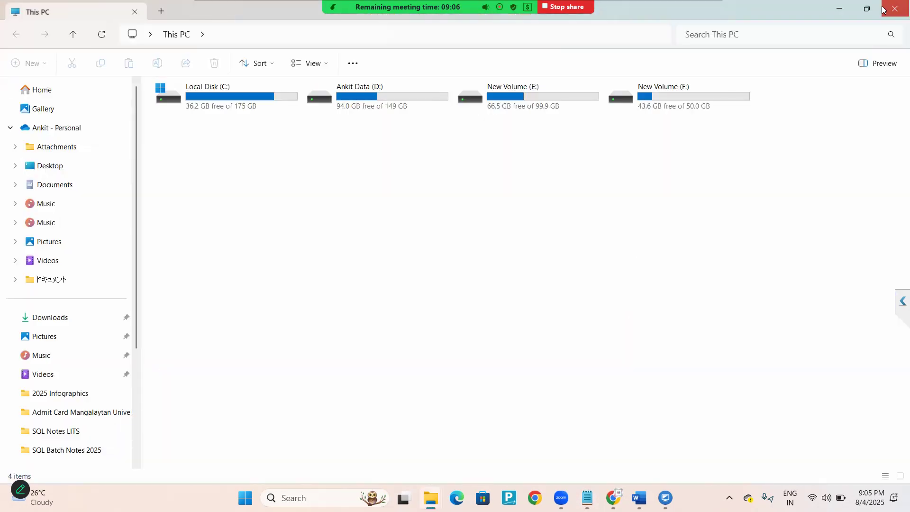
mouse_move(866, 8)
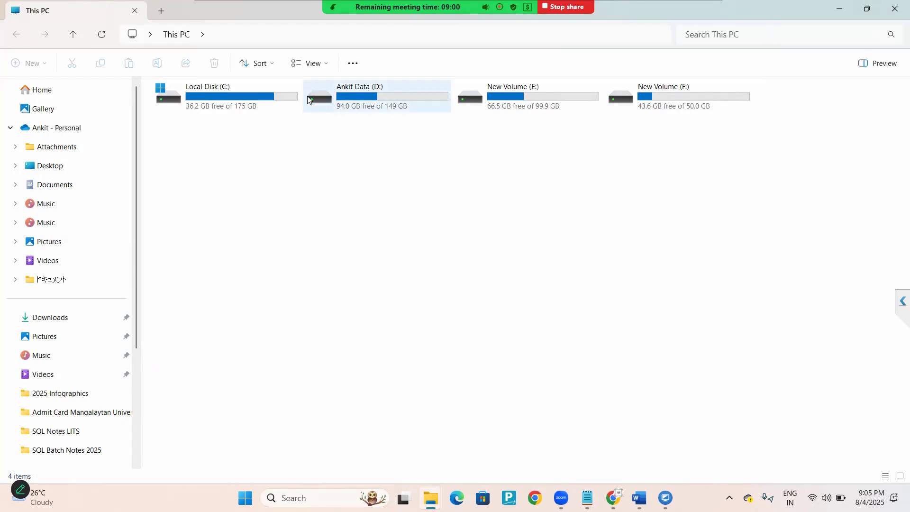
double_click(270, 96)
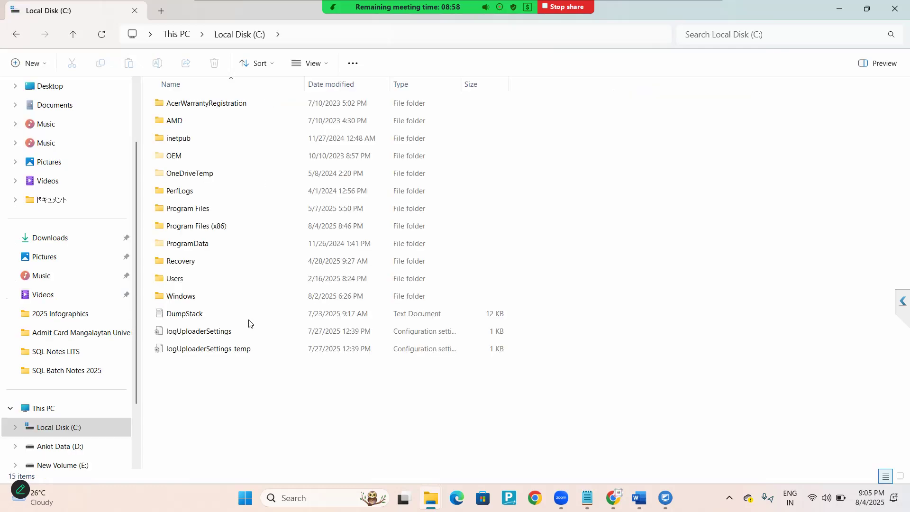
double_click(182, 213)
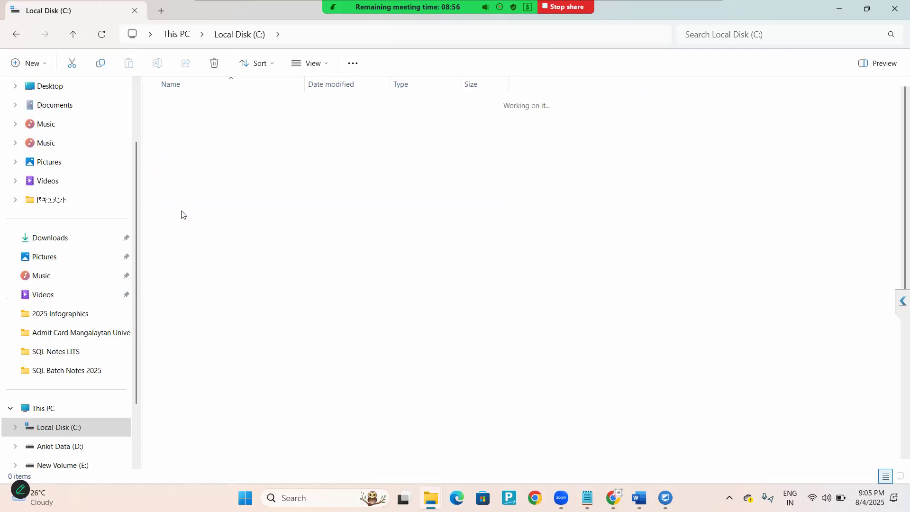
scroll(219, 359, "down", 2)
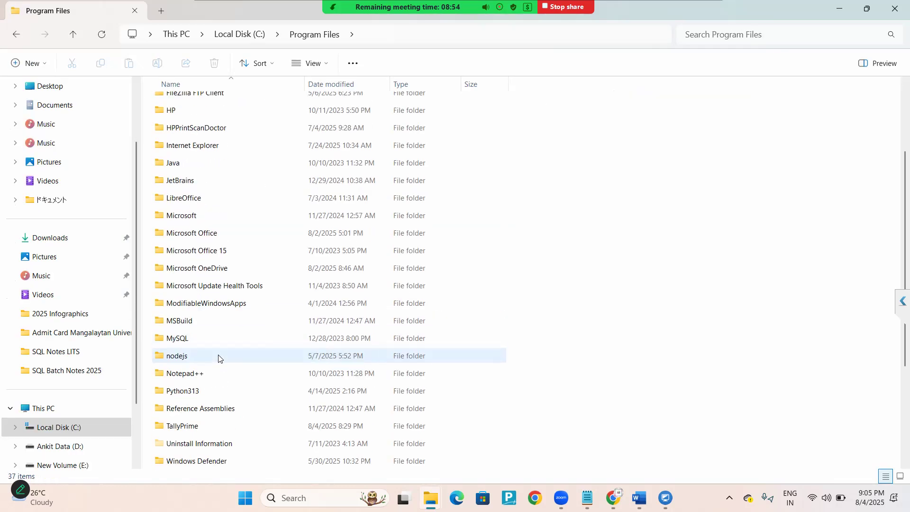
double_click(181, 340)
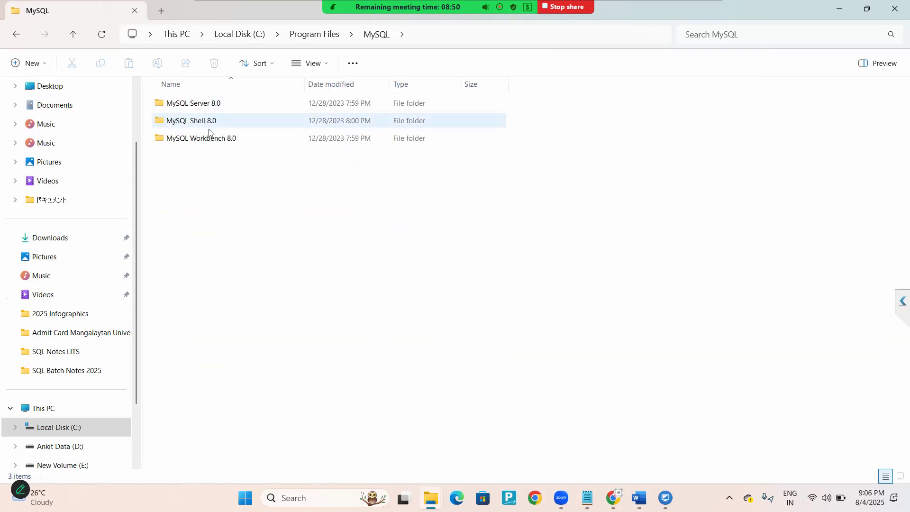
double_click(183, 105)
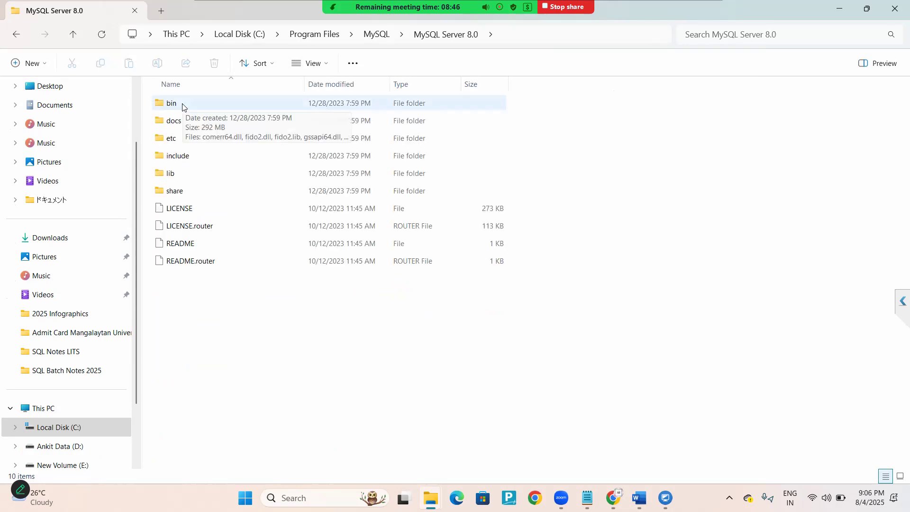
double_click(184, 106)
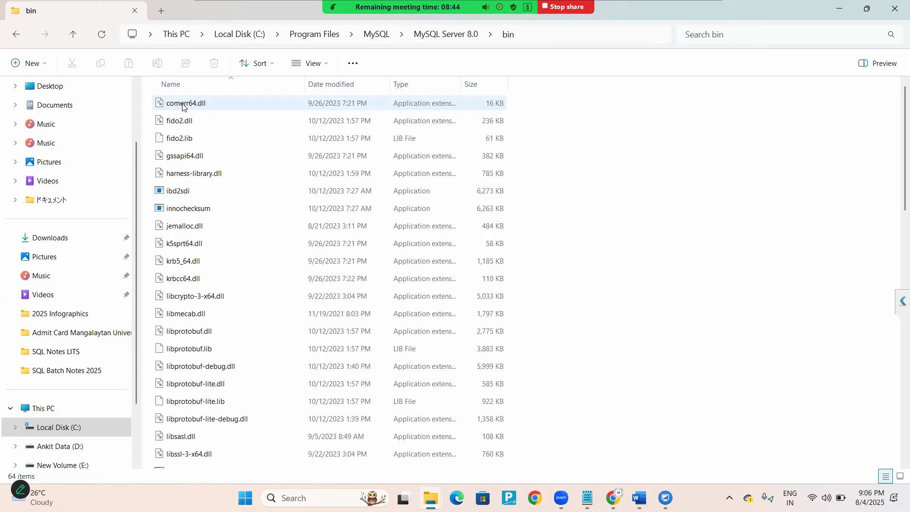
Look through the files in the local MySQL bin folder, copy the folder's full path and close the window
scroll(601, 280, "down", 10)
scroll(600, 281, "down", 3)
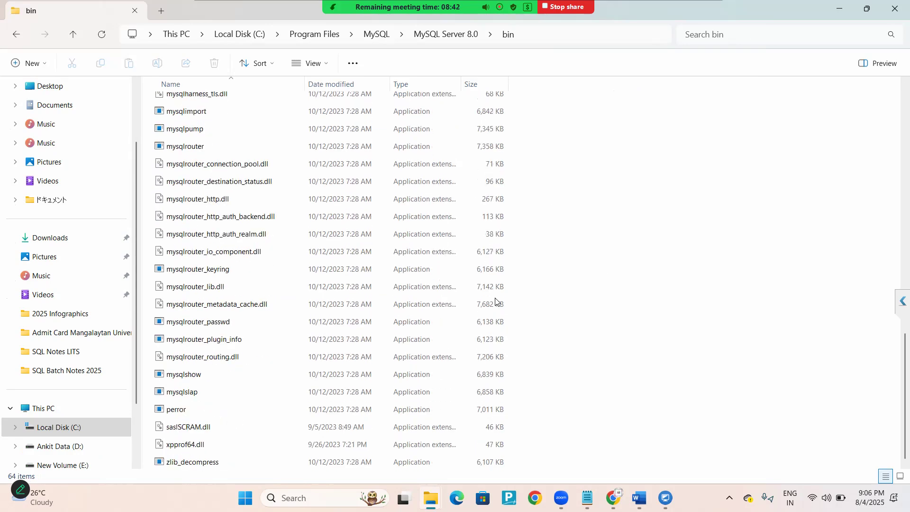
scroll(228, 168, "up", 3)
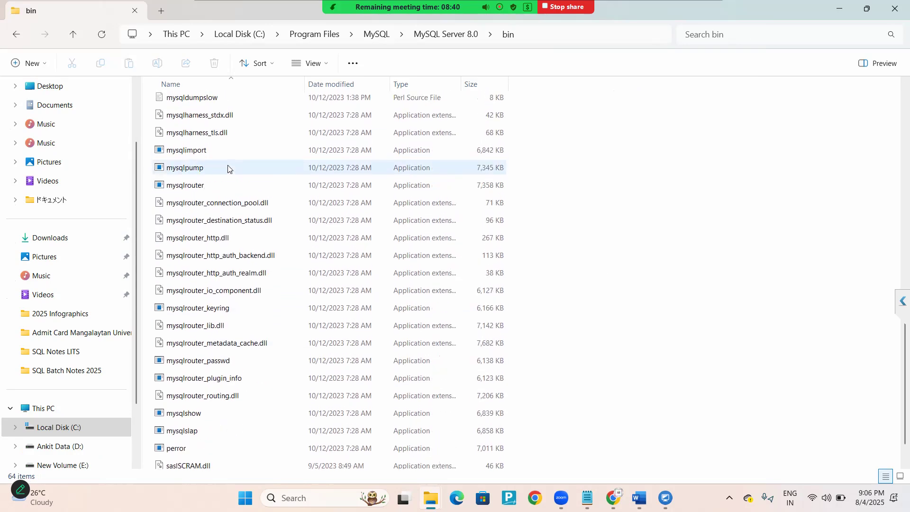
scroll(228, 169, "up", 3)
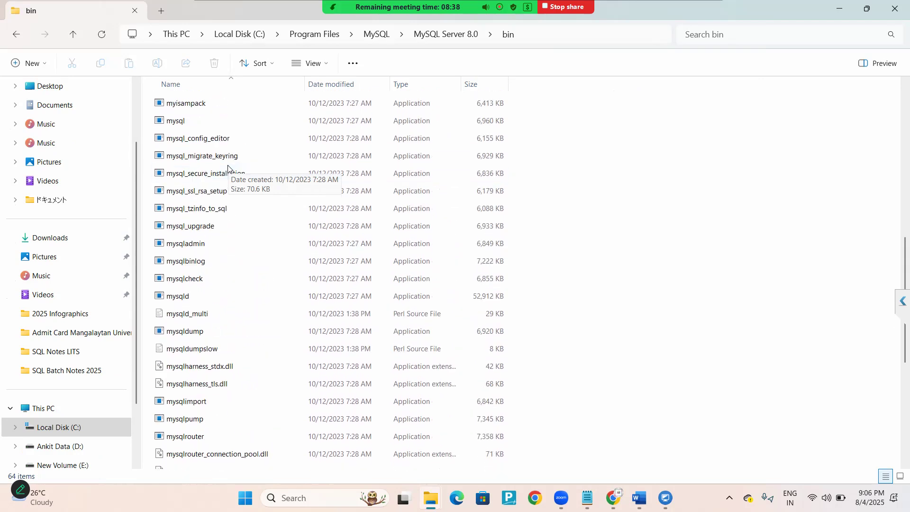
left_click(566, 38)
key("ctrl+c")
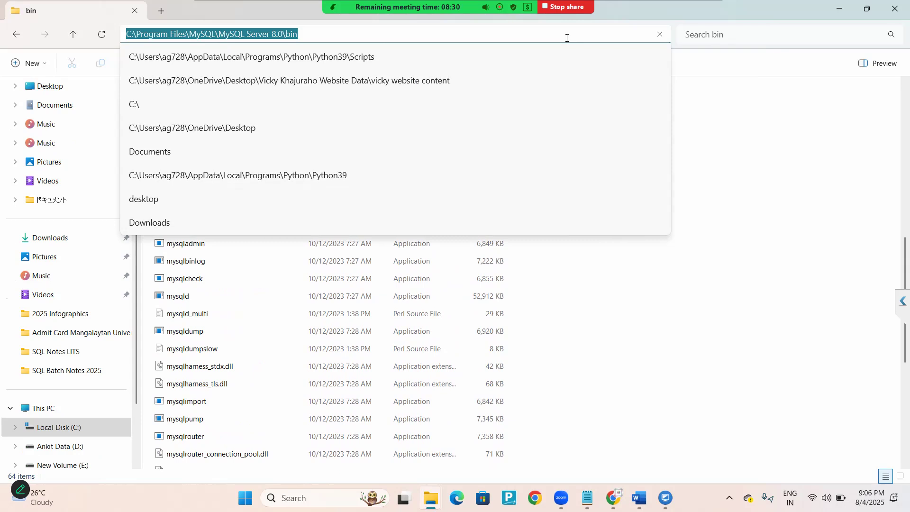
left_click(895, 5)
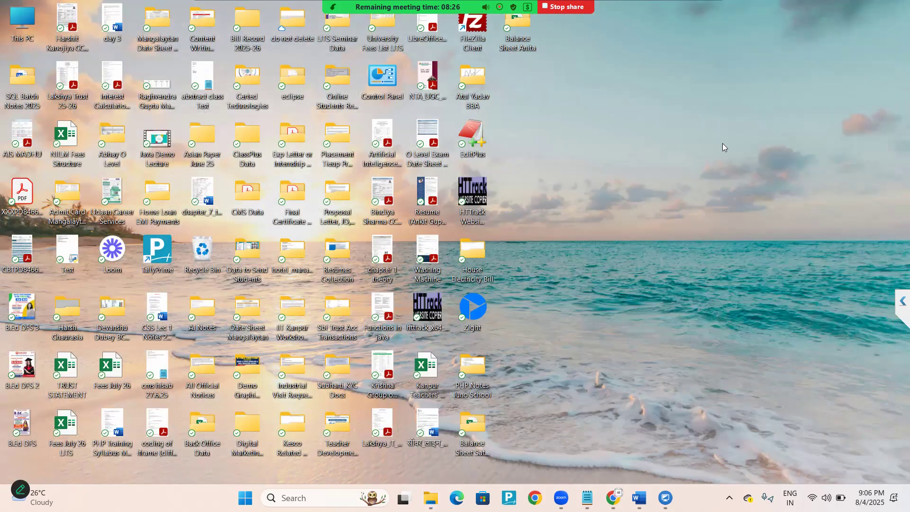
Open the Environment Variables dialog from the local computer's advanced system settings
right_click(14, 29)
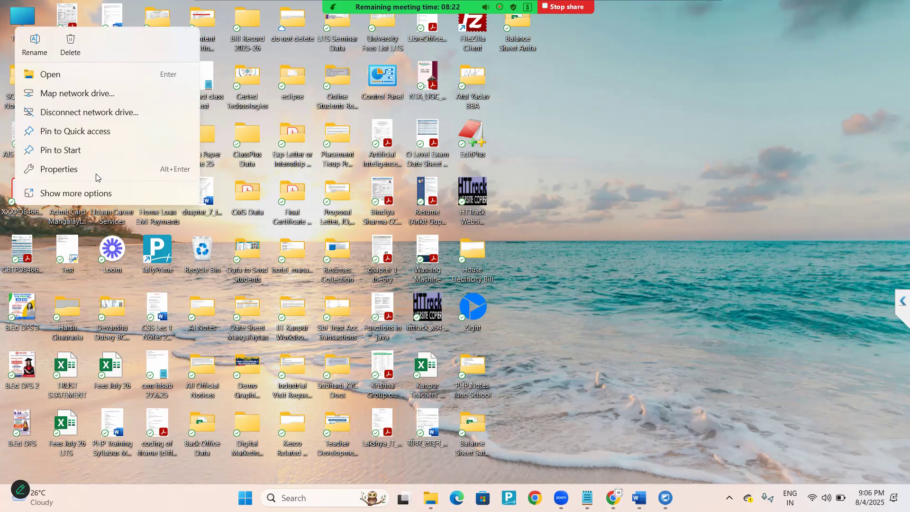
left_click(74, 172)
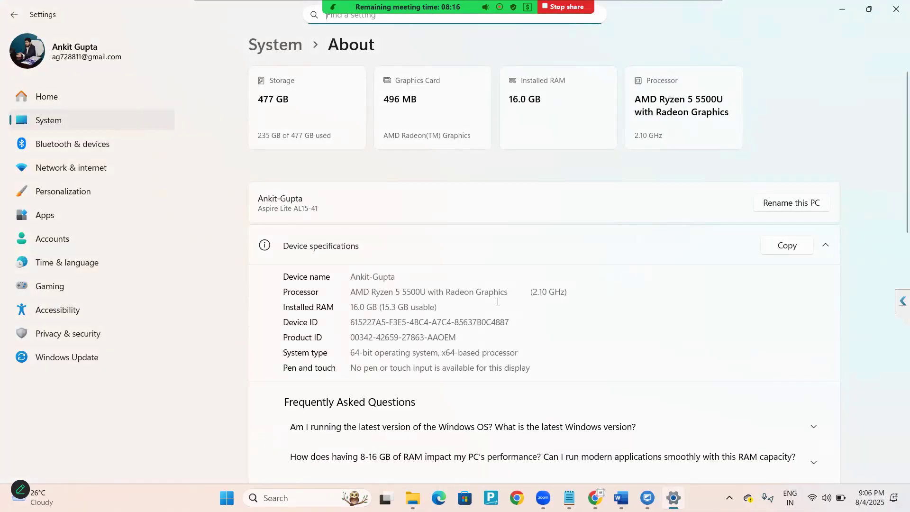
scroll(498, 301, "down", 1)
scroll(498, 301, "down", 7)
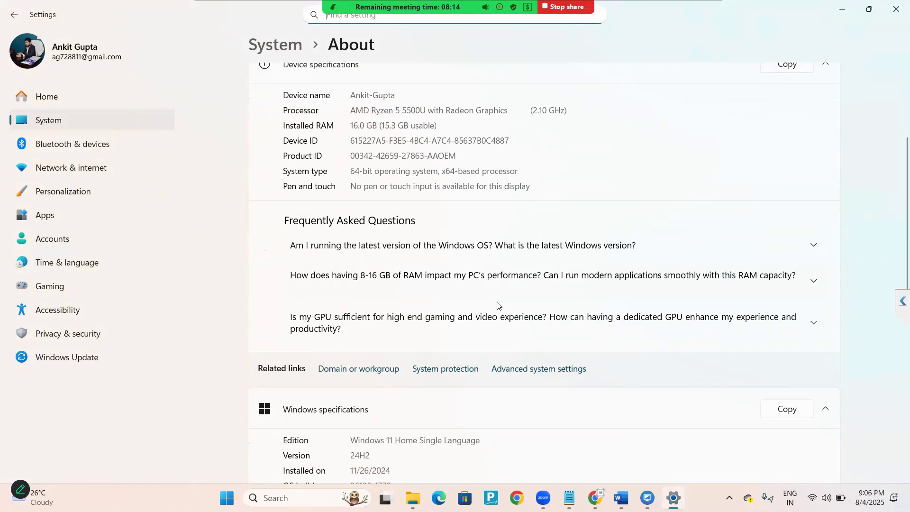
left_click(532, 235)
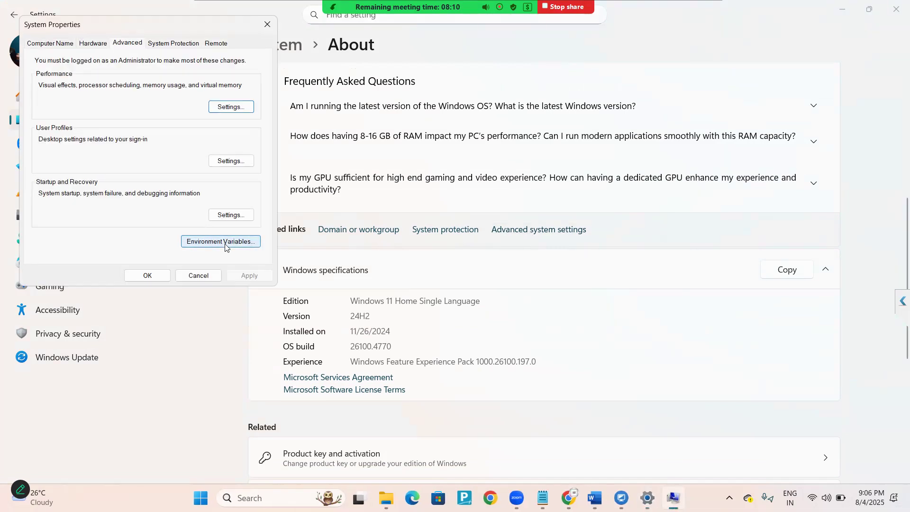
left_click(226, 244)
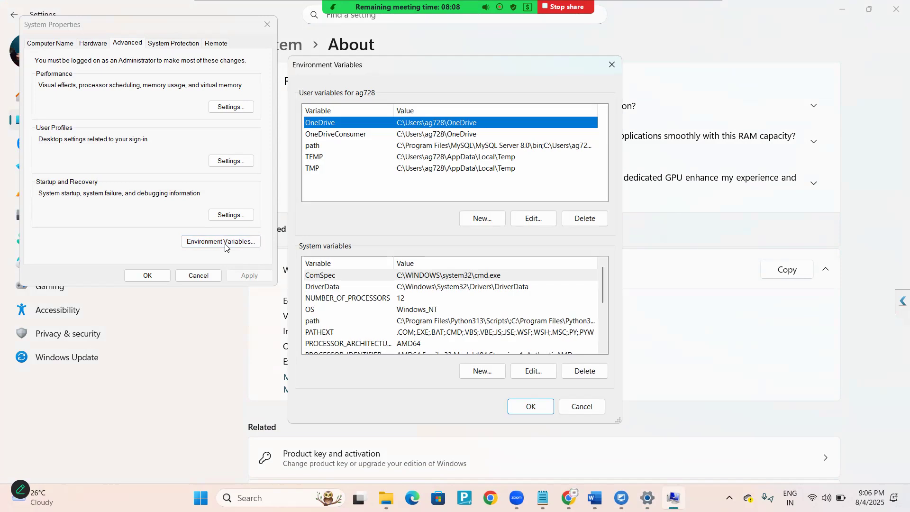
Fill in a new user variable named path with value C:\Program Files\MySQL\MySQL Server 8.0\bin, but discard it and close all settings windows
left_click(471, 222)
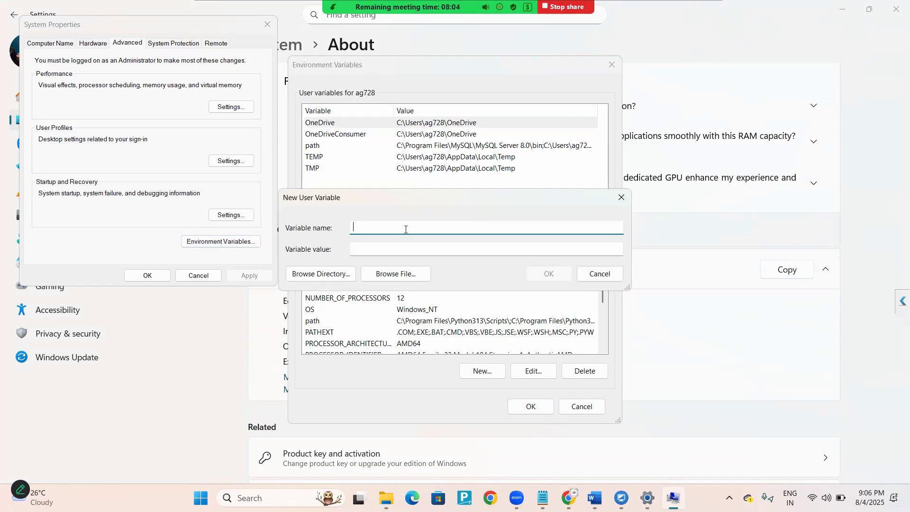
type("path")
key("Tab")
key("ctrl+v")
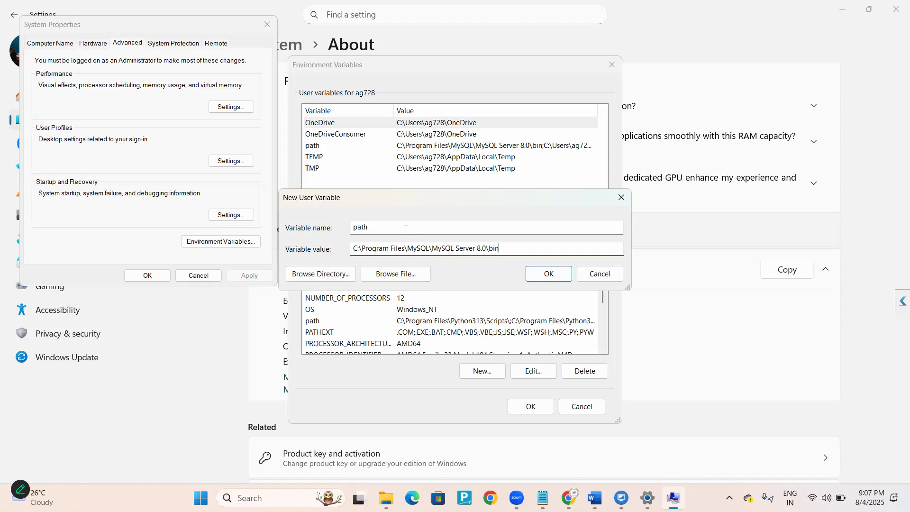
left_click(621, 197)
left_click(612, 66)
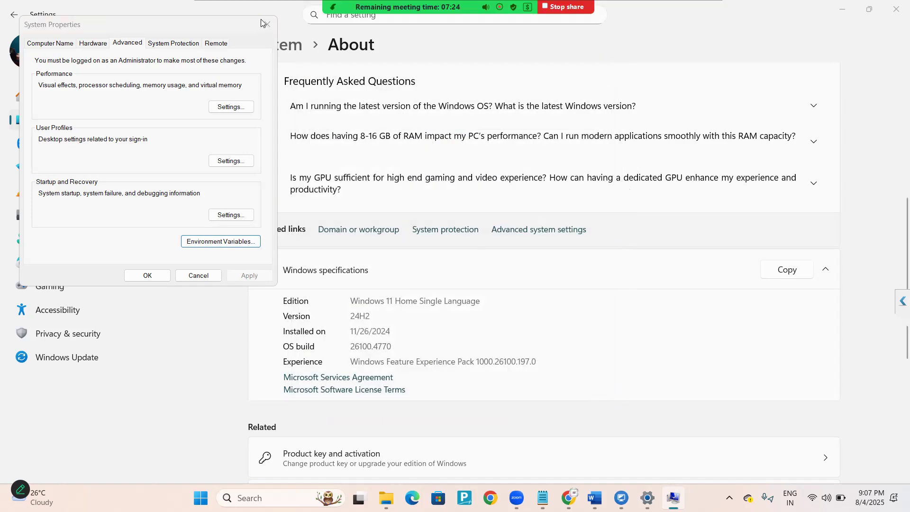
key("Escape")
left_click(895, 6)
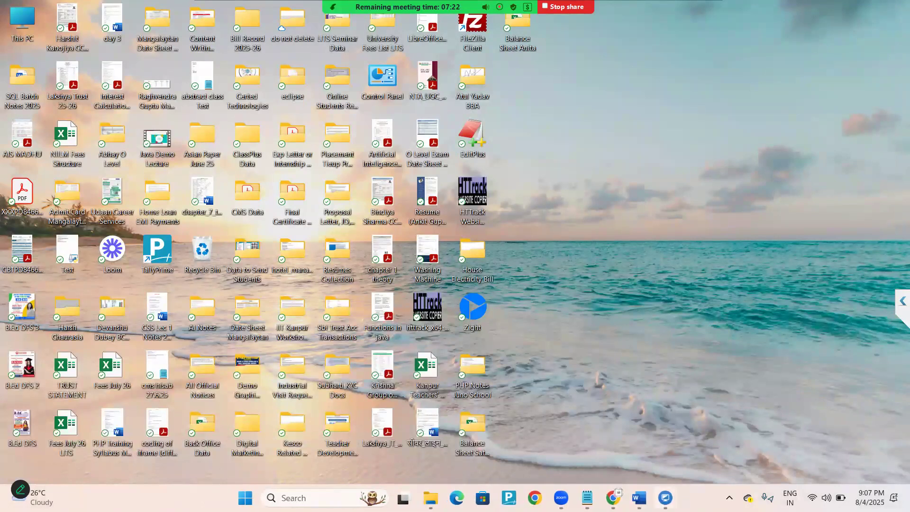
Switch to the remote computer in UltraViewer, enlarge the Command Prompt text and run mysql --version
mouse_move(665, 497)
left_click(702, 451)
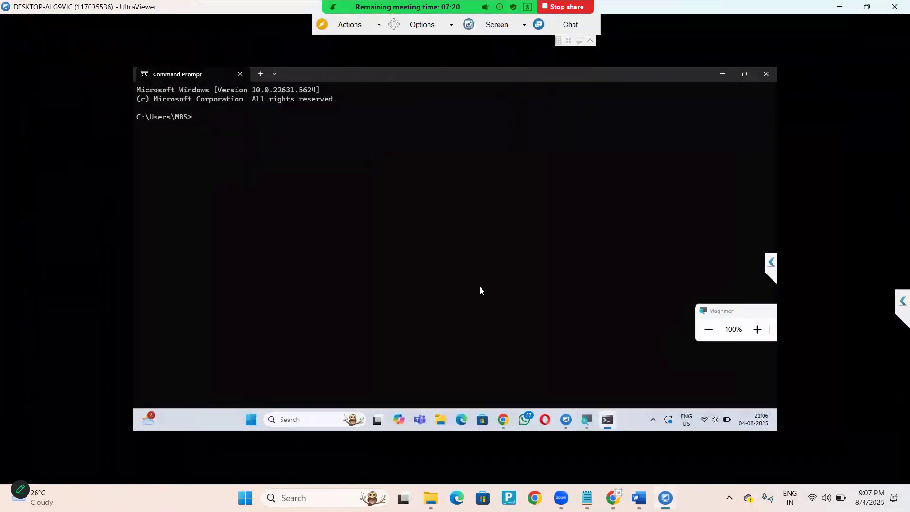
scroll(229, 178, "up", 6)
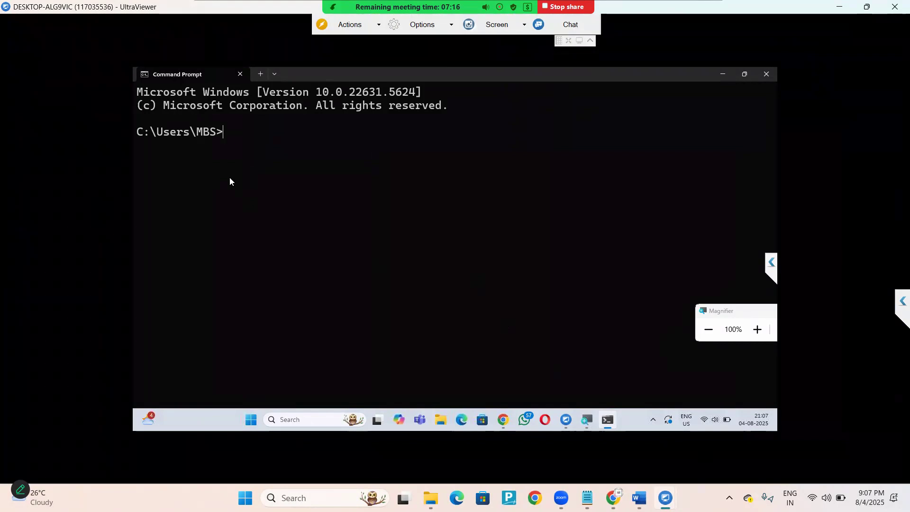
type("mysql --version")
key("Return")
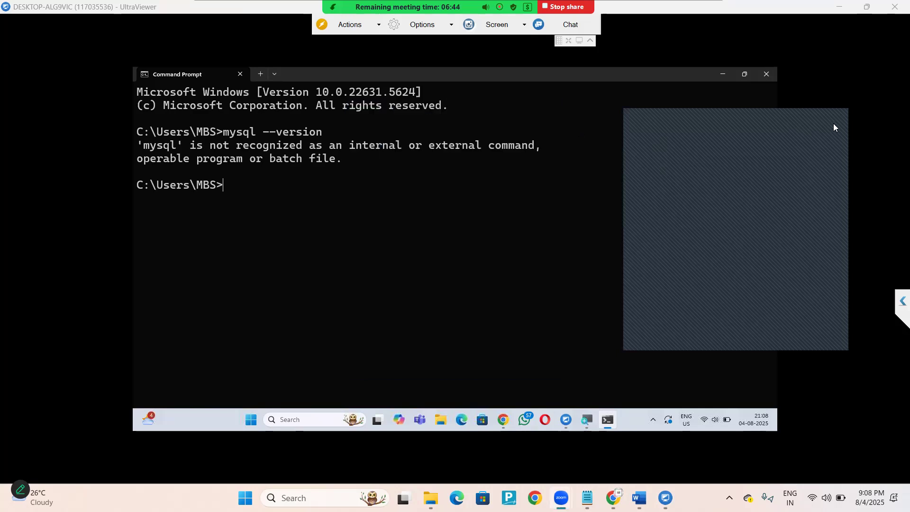
Return to the remote computer's session and close its Command Prompt window
left_click(848, 6)
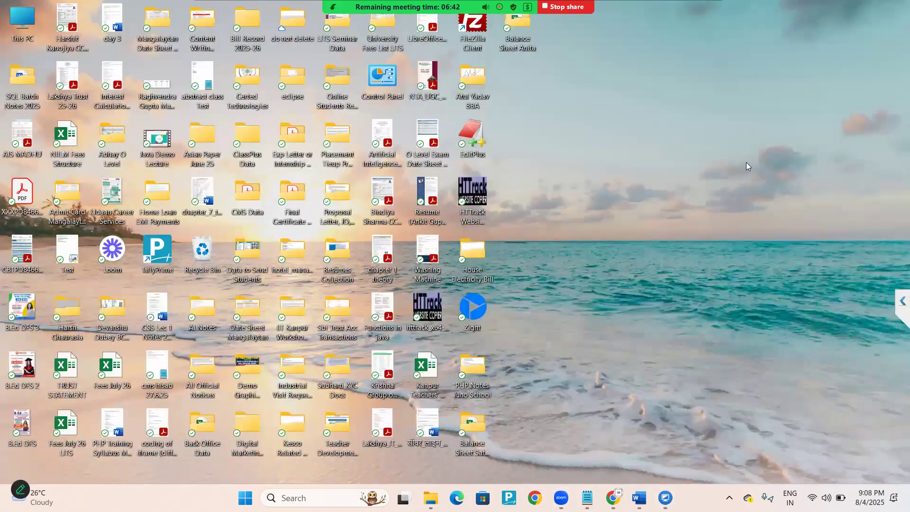
mouse_move(665, 498)
left_click(678, 438)
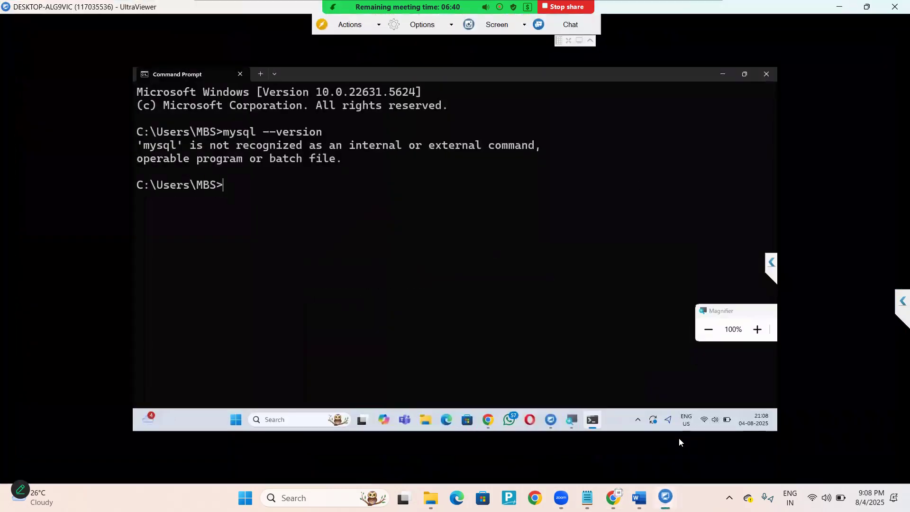
left_click(766, 74)
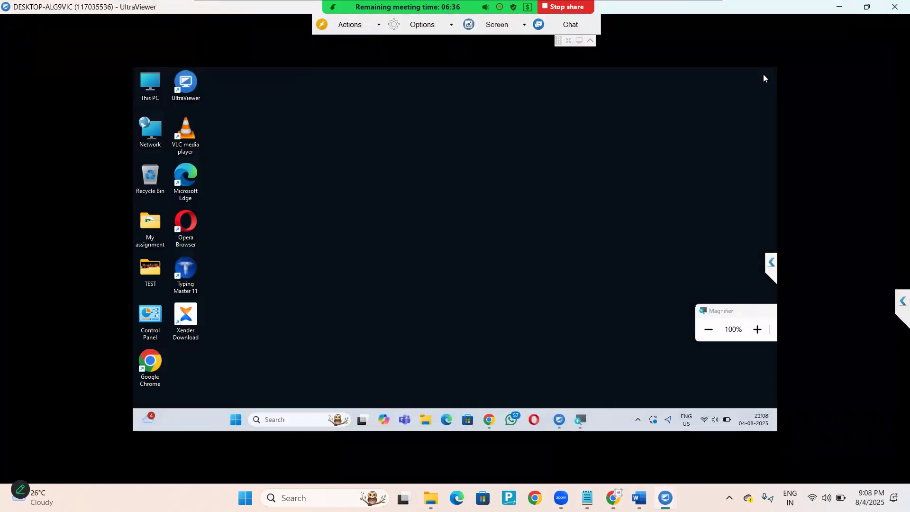
Open C:\Program Files\MySQL\MySQL Server 8.0\bin on the remote computer and select the folder's full path
double_click(152, 88)
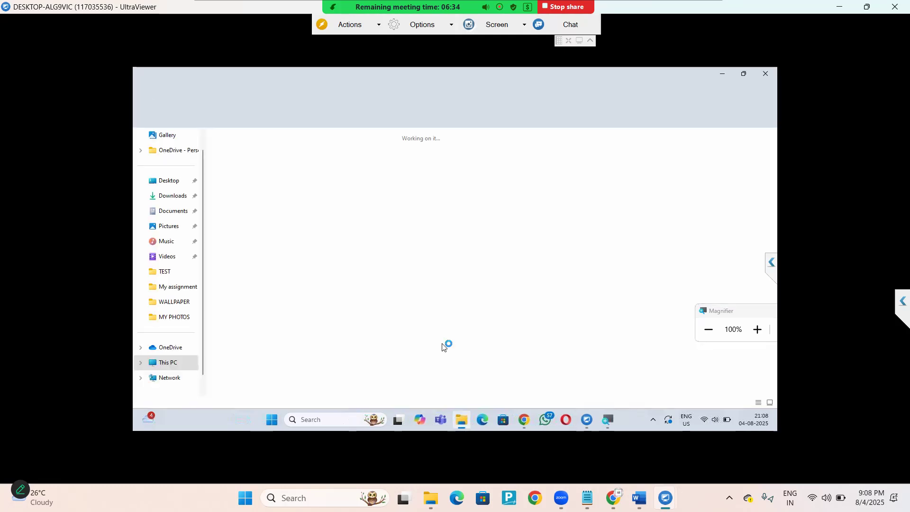
double_click(246, 163)
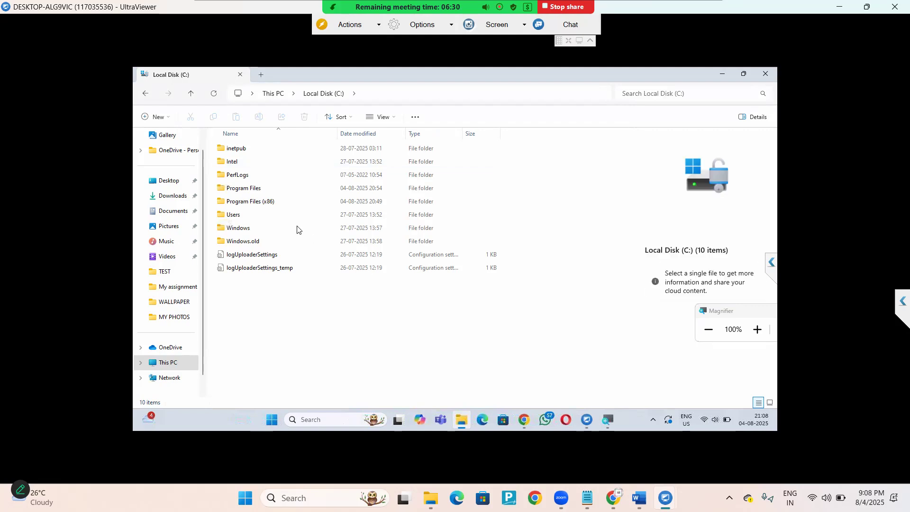
double_click(252, 187)
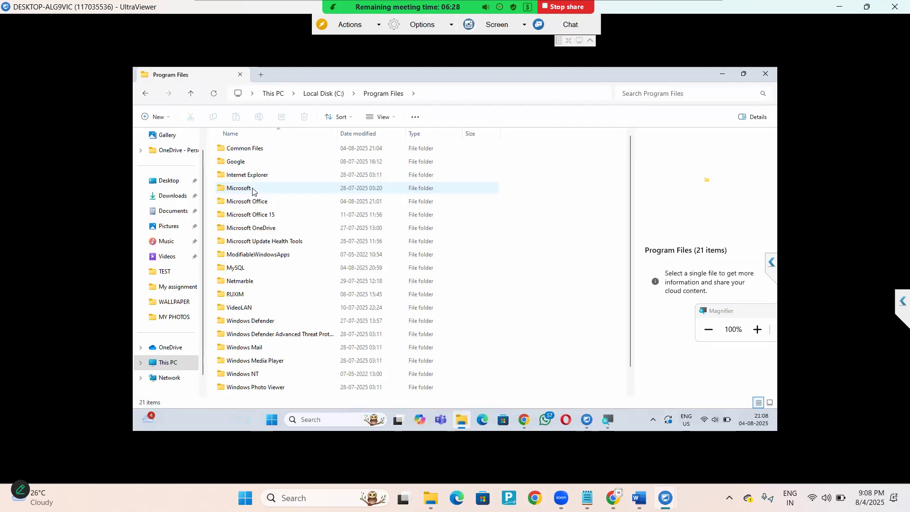
double_click(239, 268)
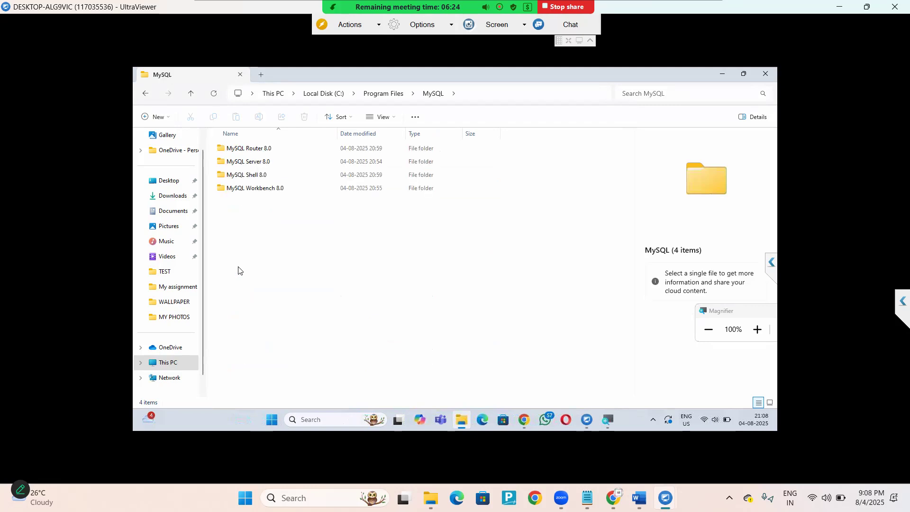
double_click(278, 162)
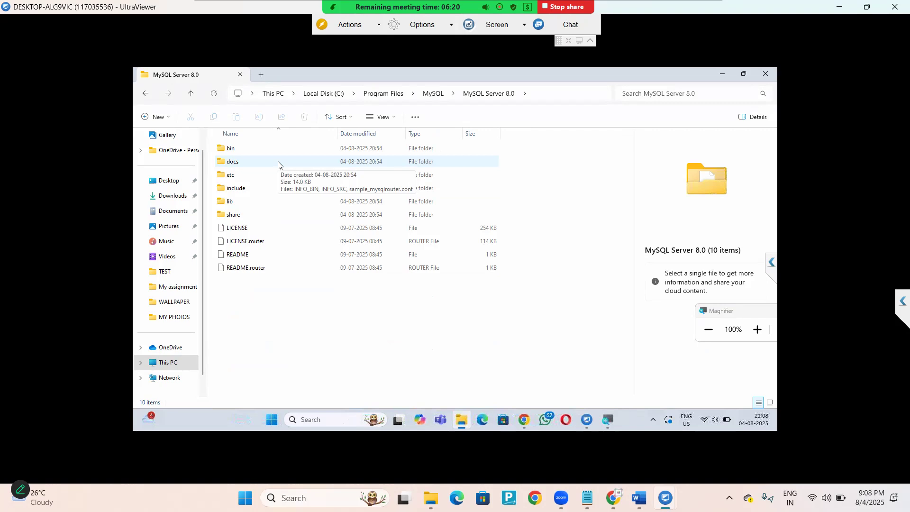
double_click(270, 149)
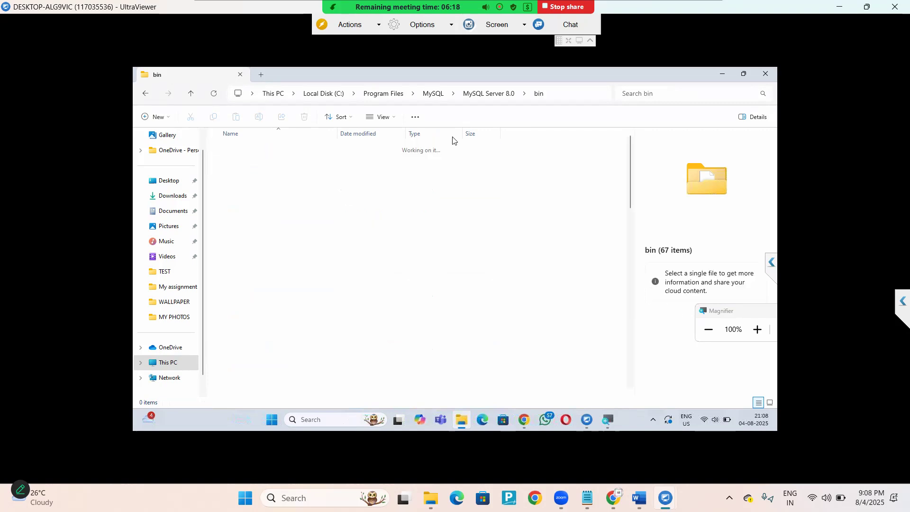
left_click(570, 99)
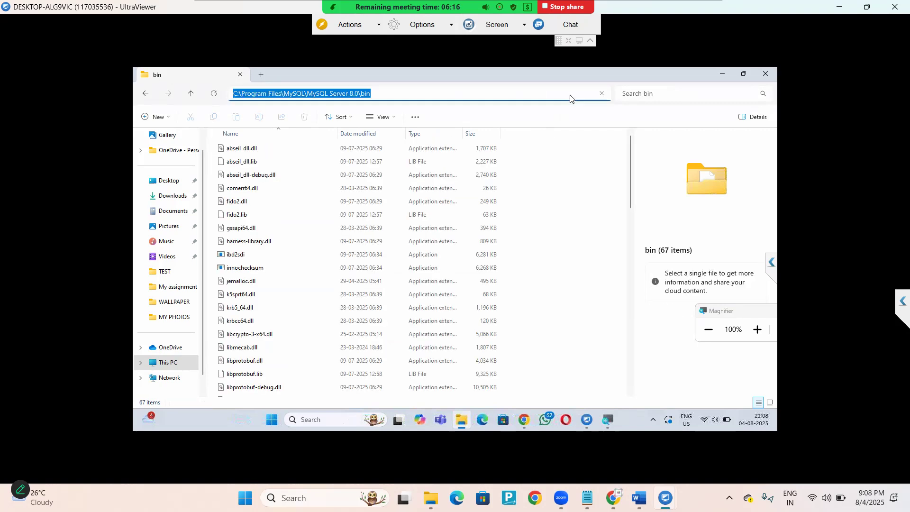